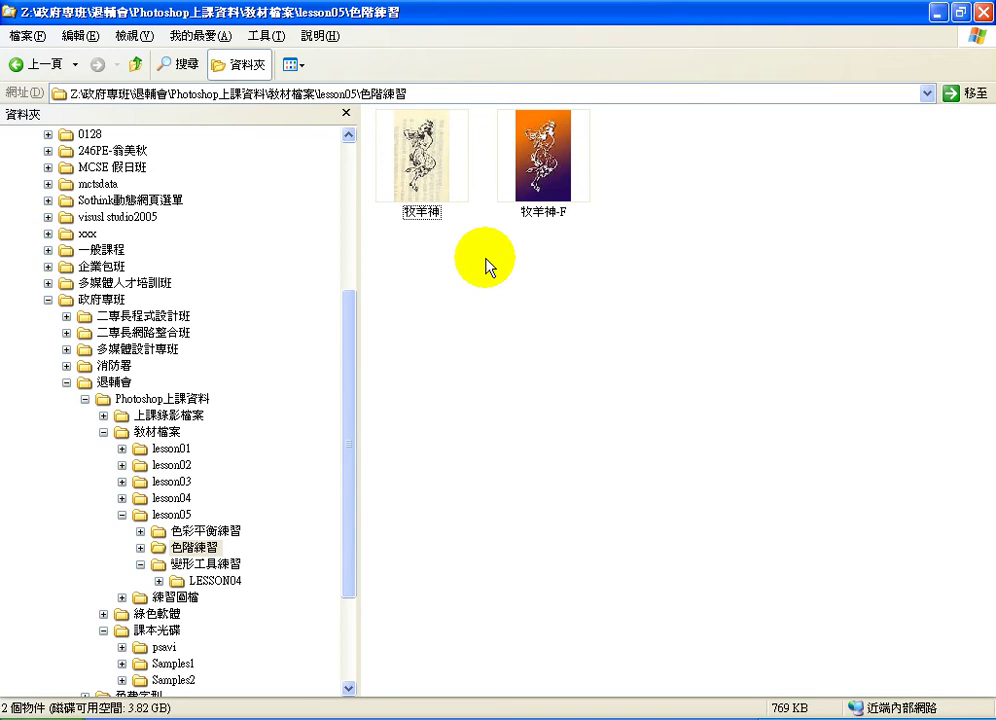
Step: Open the images 牧羊神 and 牧羊神-F in Photoshop and place their windows side by side
click(422, 175)
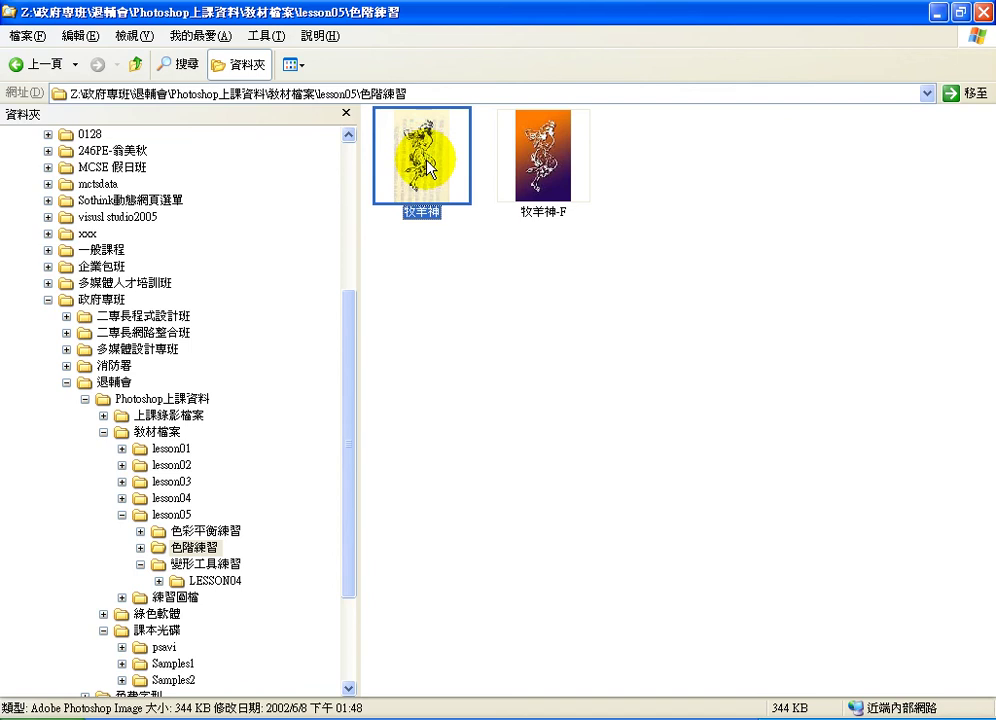
drag(608, 302, 327, 636)
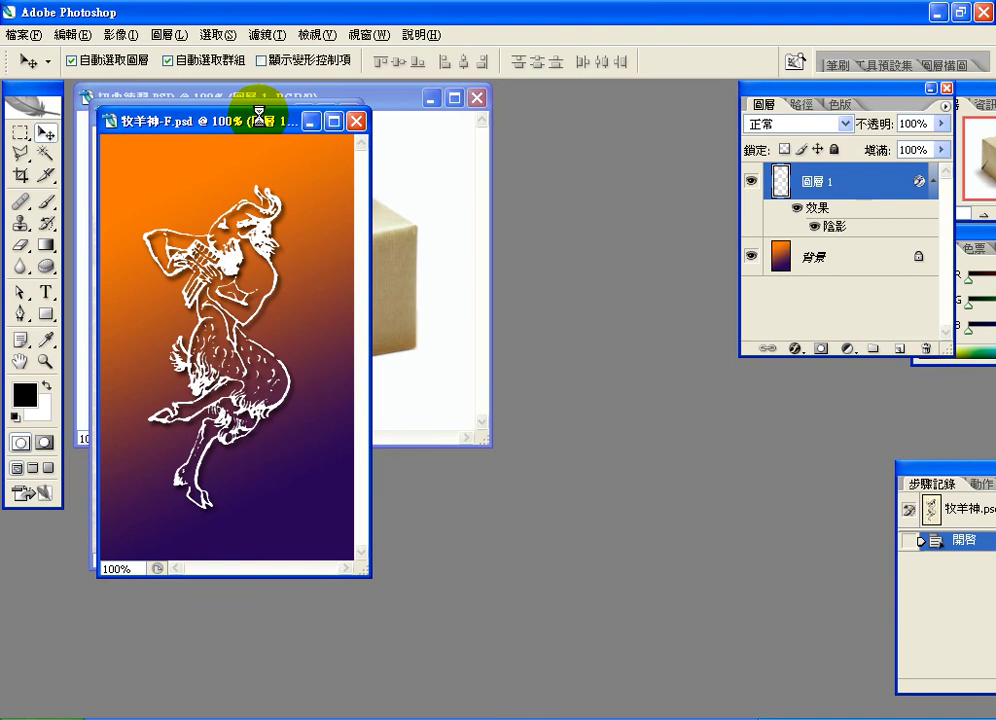
drag(243, 121, 556, 138)
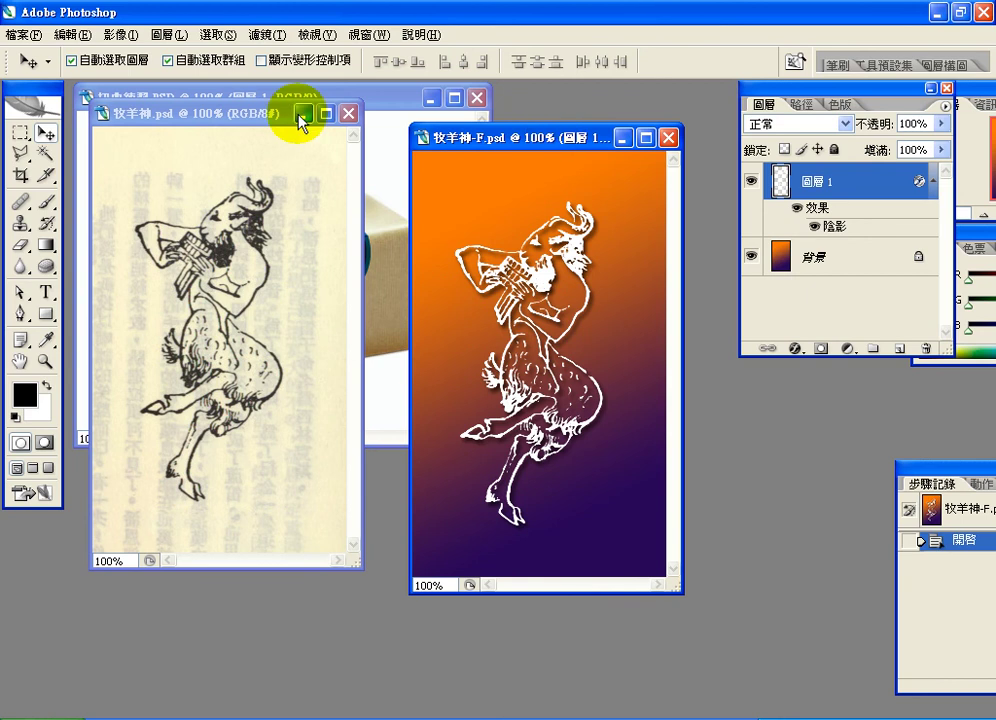
click(266, 120)
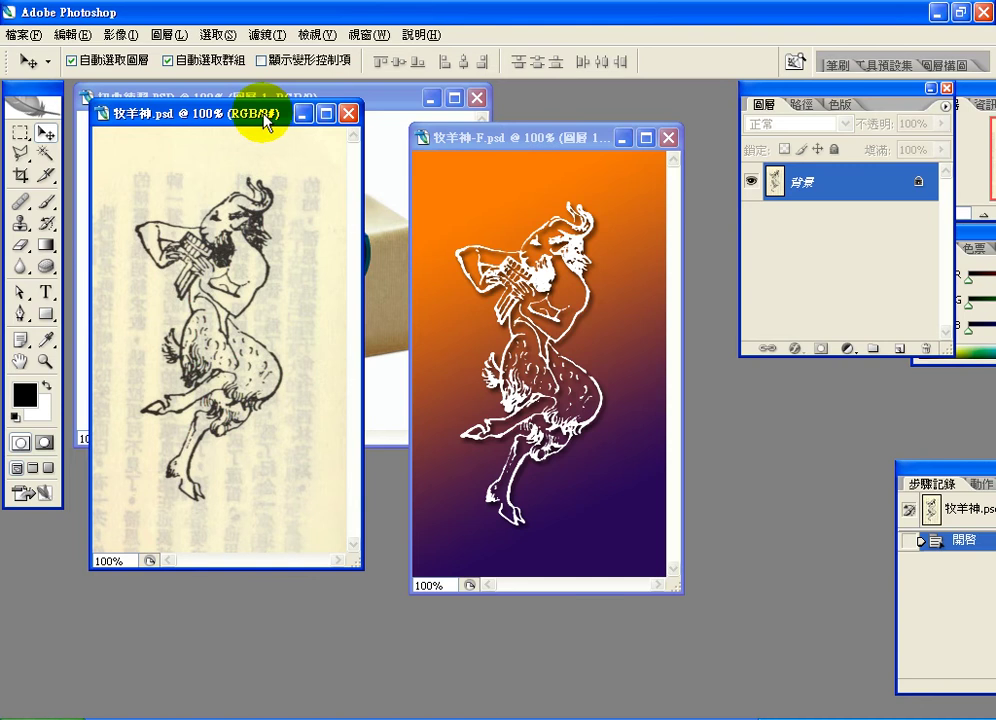
drag(266, 118, 253, 118)
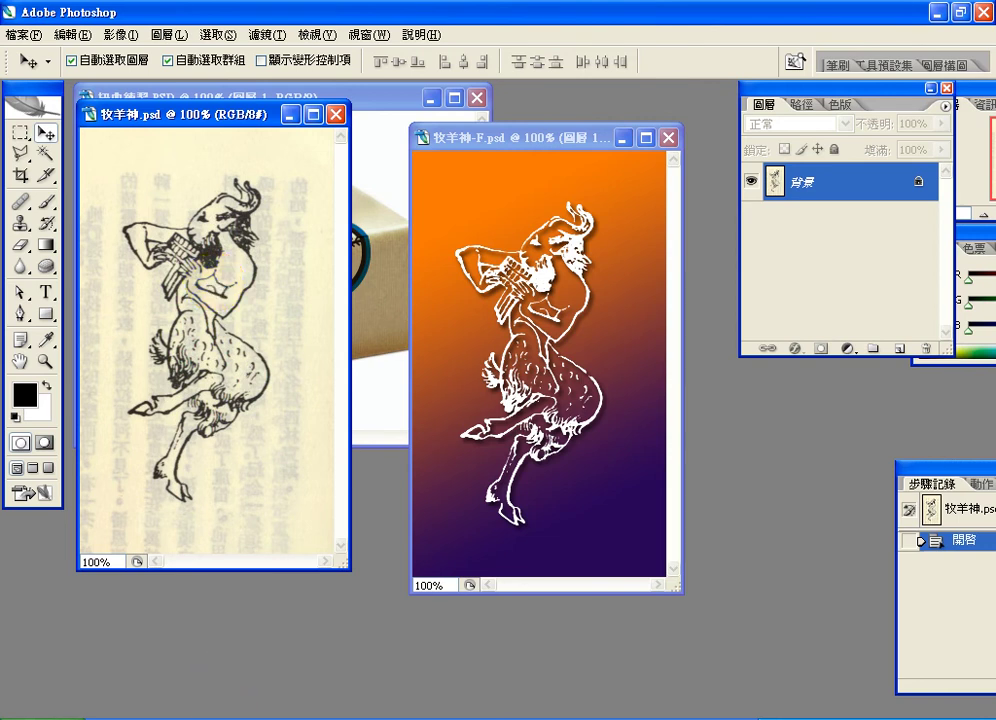
key(alt+Tab)
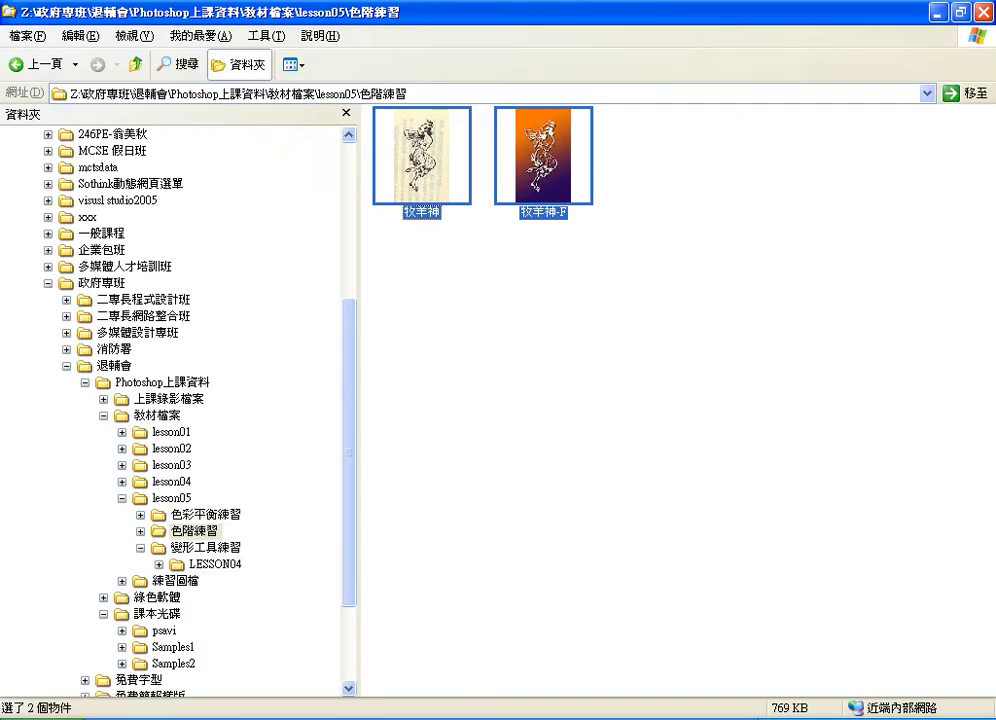
key(Return)
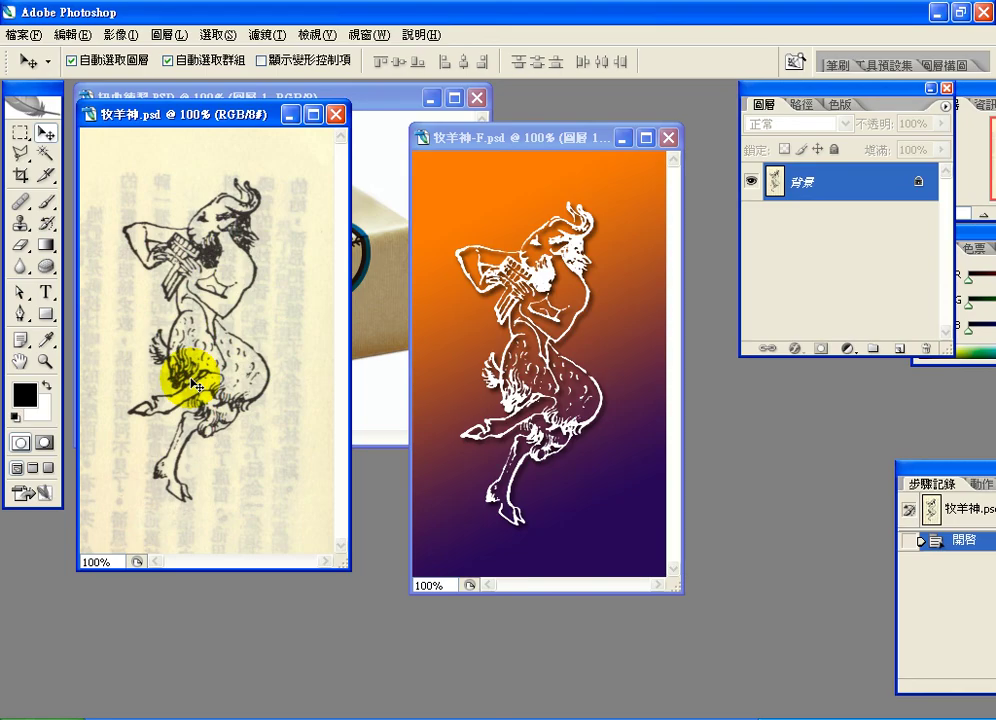
Step: Move the Layers panel next to the 牧羊神.psd image
click(118, 34)
mouse_move(146, 86)
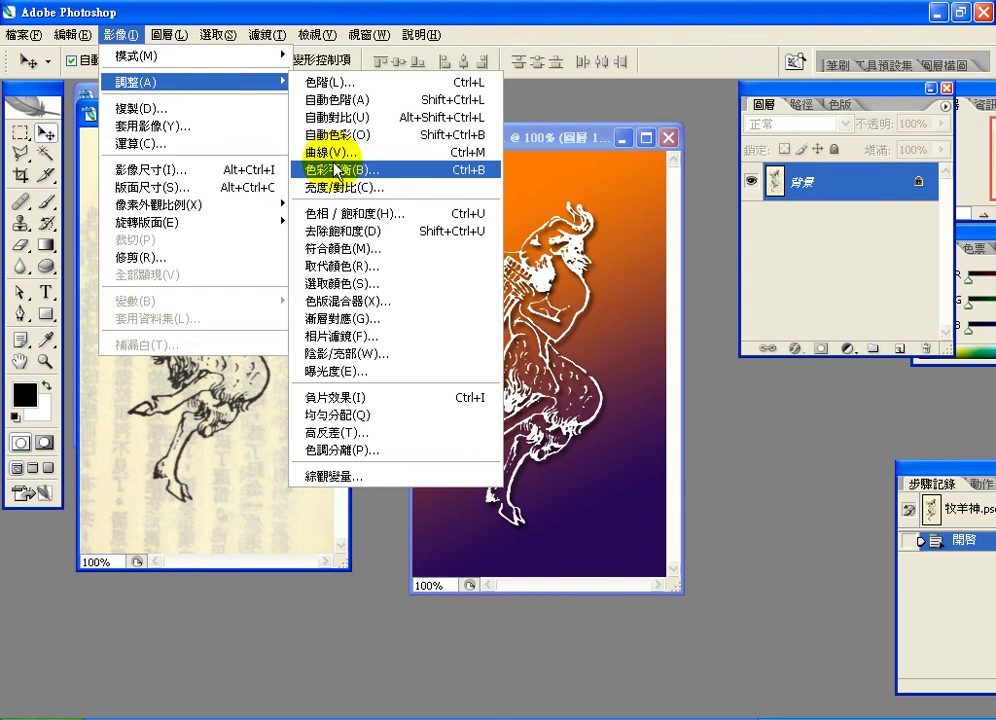
click(822, 100)
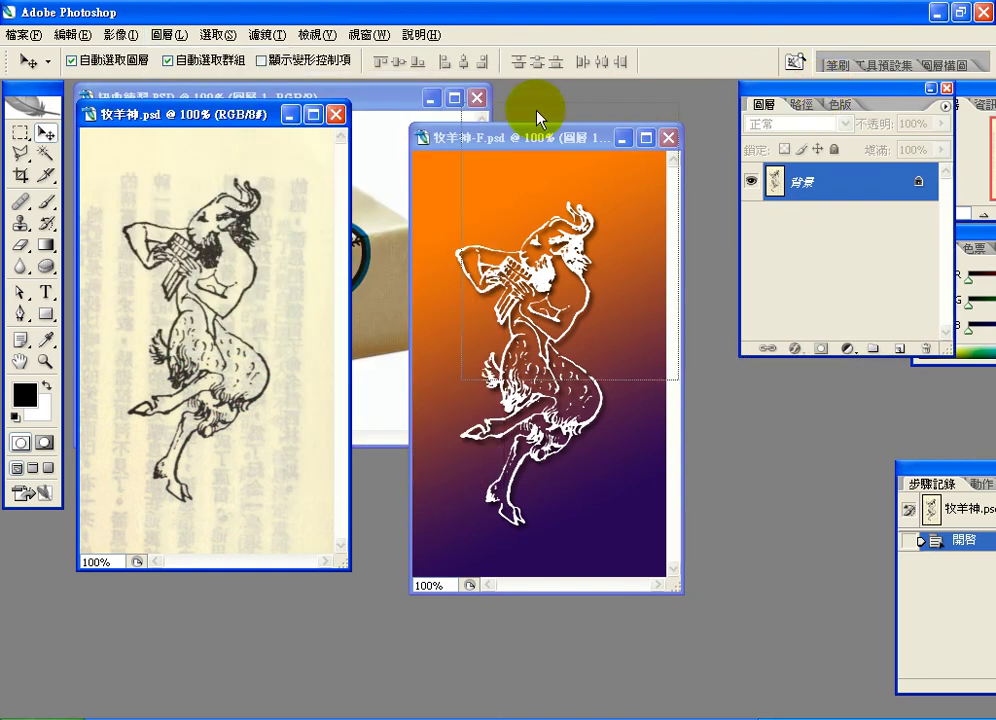
drag(458, 118, 458, 119)
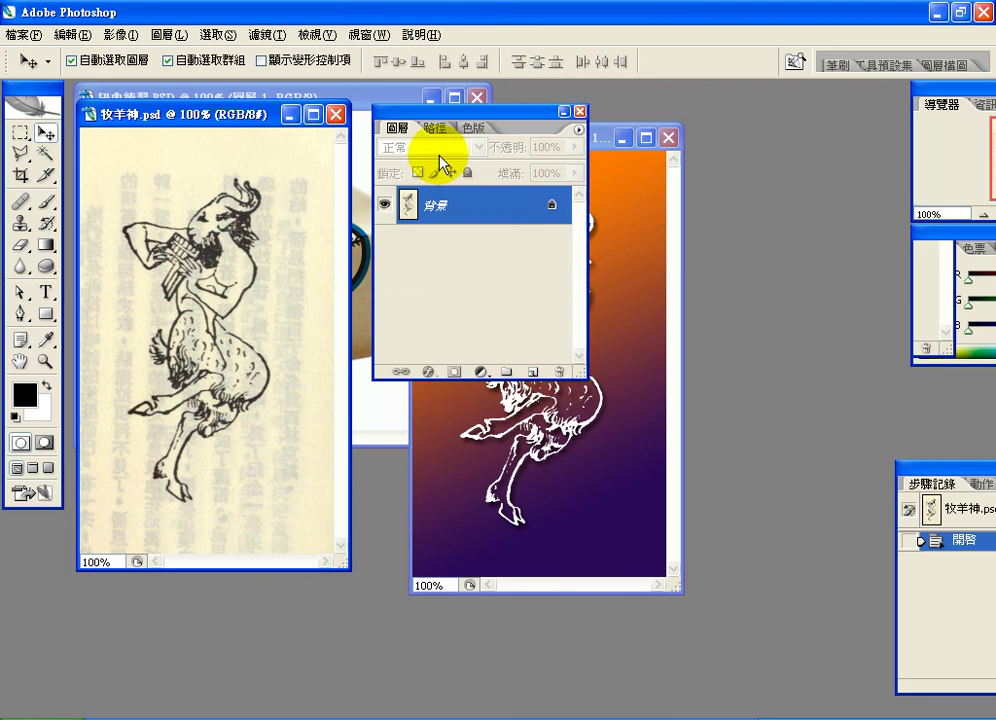
click(483, 372)
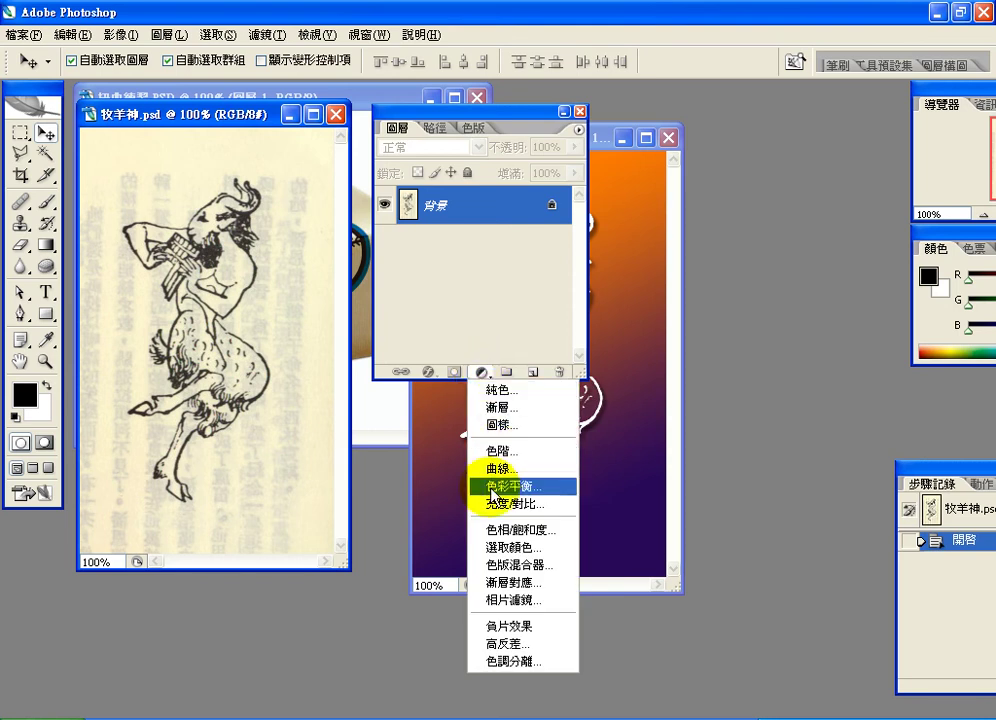
click(118, 36)
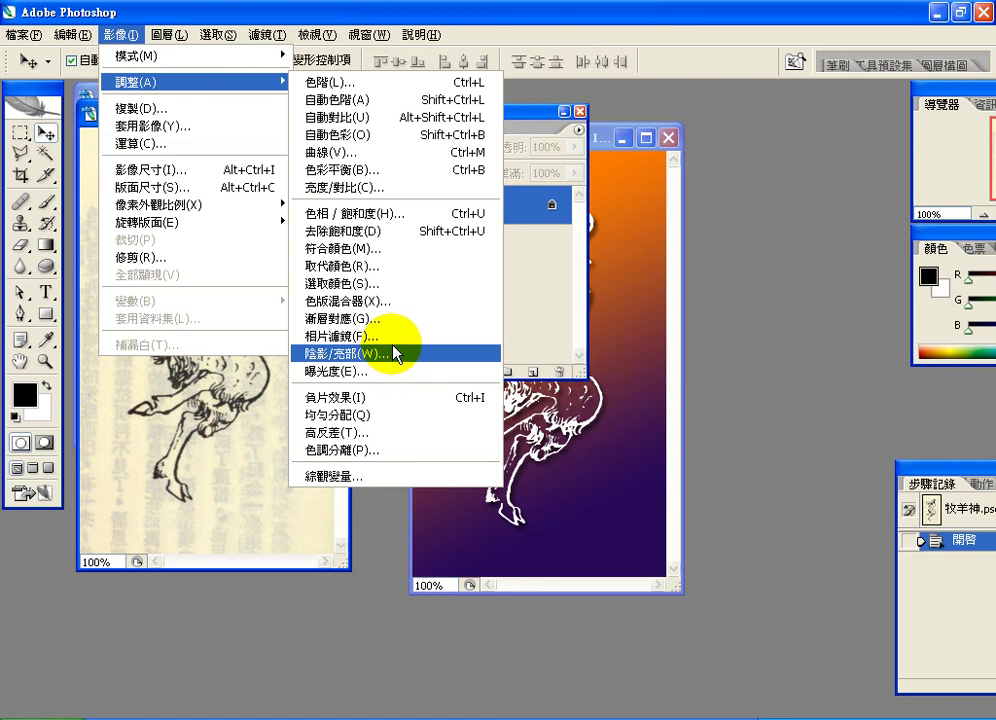
click(576, 310)
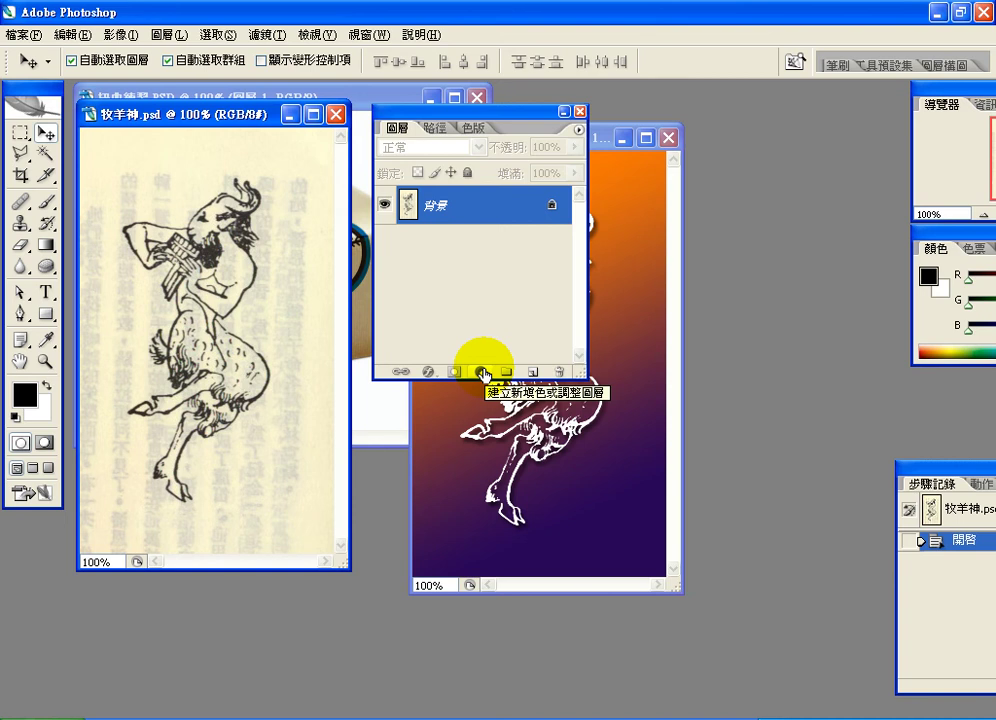
Step: Add a Levels adjustment layer above the background of 牧羊神.psd, keeping the drawing in view beside its settings
click(481, 372)
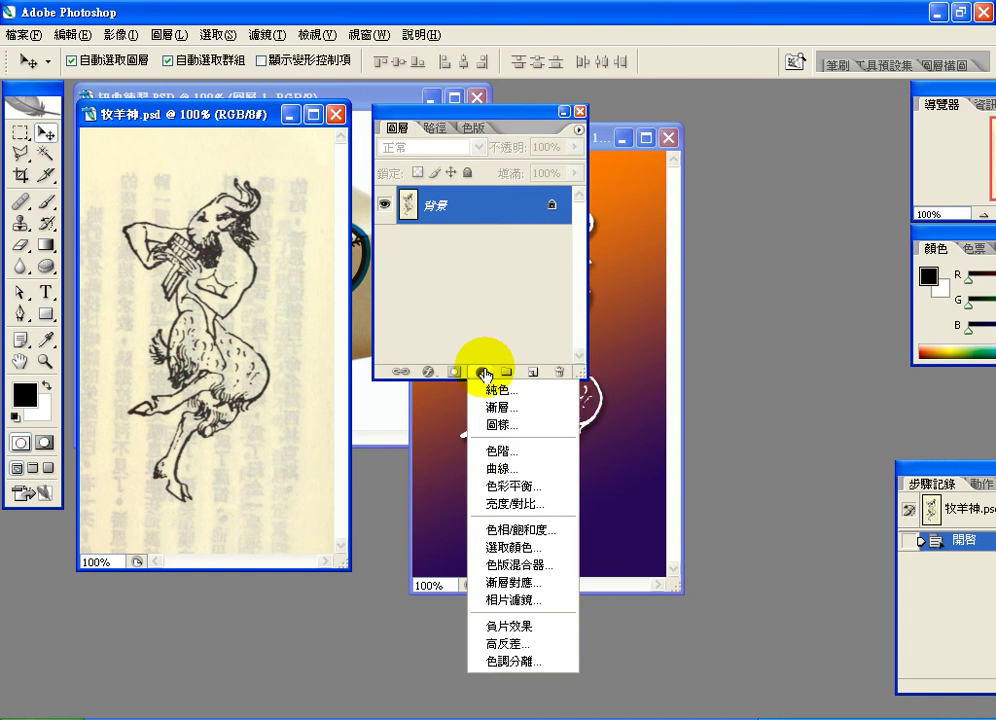
click(500, 451)
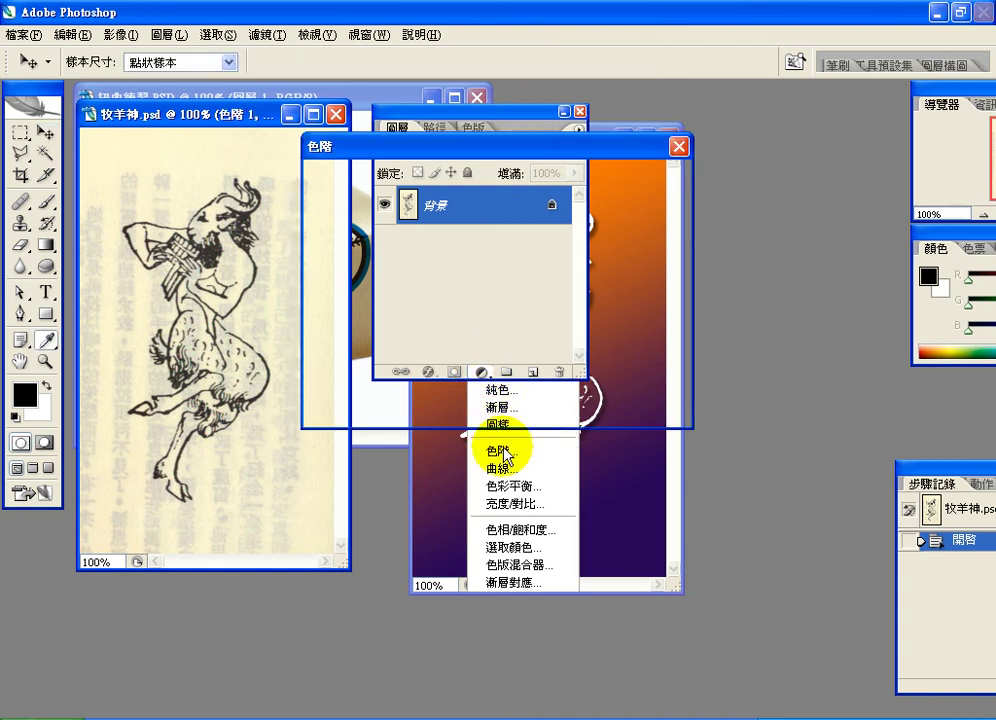
drag(448, 160, 490, 386)
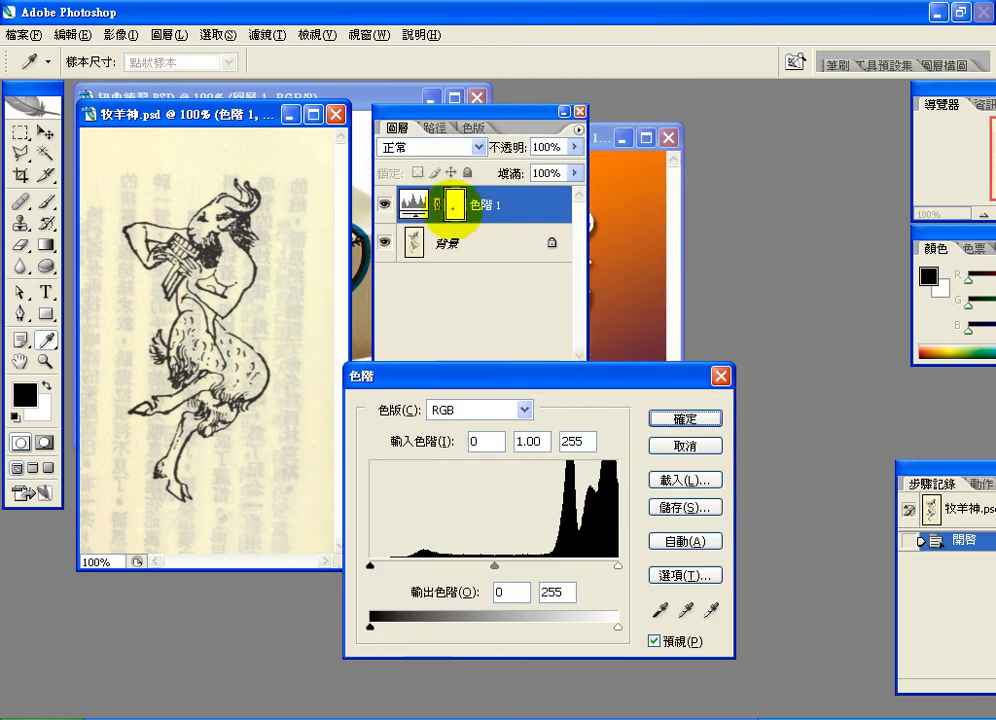
mouse_move(432, 222)
mouse_down()
mouse_move(376, 224)
mouse_move(359, 195)
mouse_move(391, 160)
mouse_move(441, 160)
mouse_move(494, 170)
mouse_move(509, 203)
mouse_move(484, 237)
mouse_move(437, 253)
mouse_move(509, 264)
mouse_up()
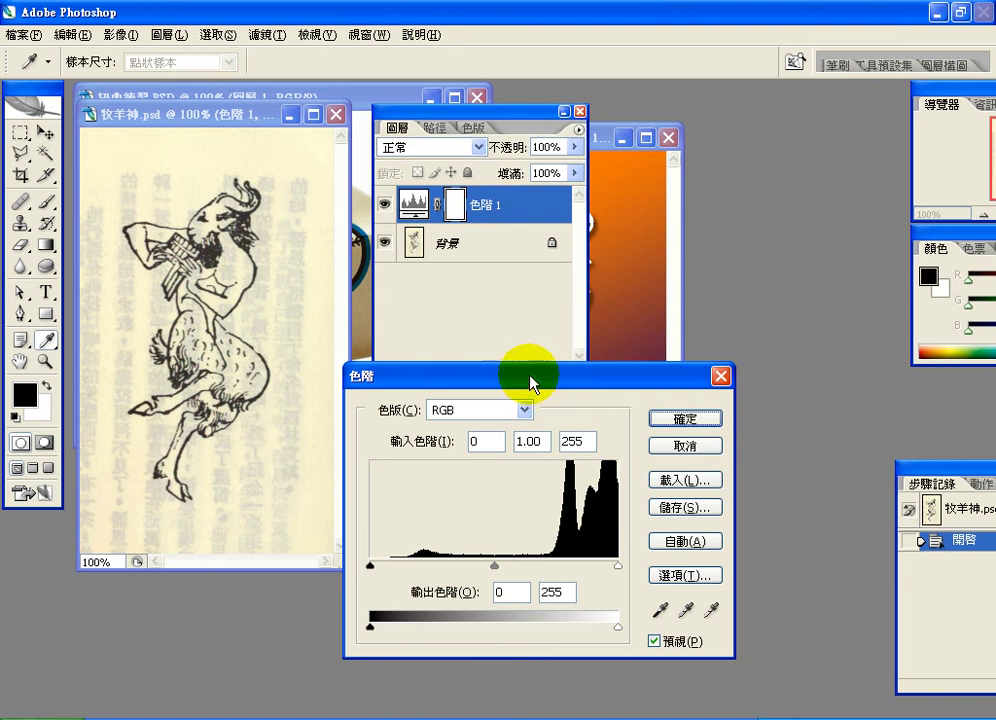
drag(529, 377, 526, 298)
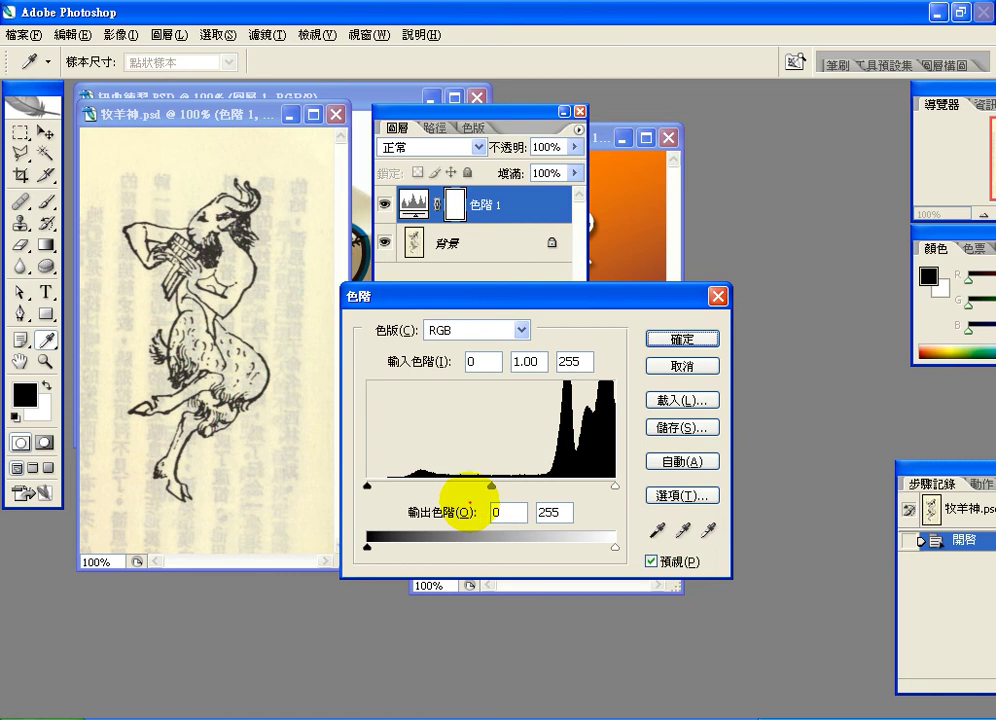
mouse_move(373, 466)
mouse_down()
mouse_move(471, 434)
mouse_move(542, 338)
mouse_move(600, 310)
mouse_move(622, 438)
mouse_move(605, 498)
mouse_move(376, 492)
mouse_move(373, 470)
mouse_up()
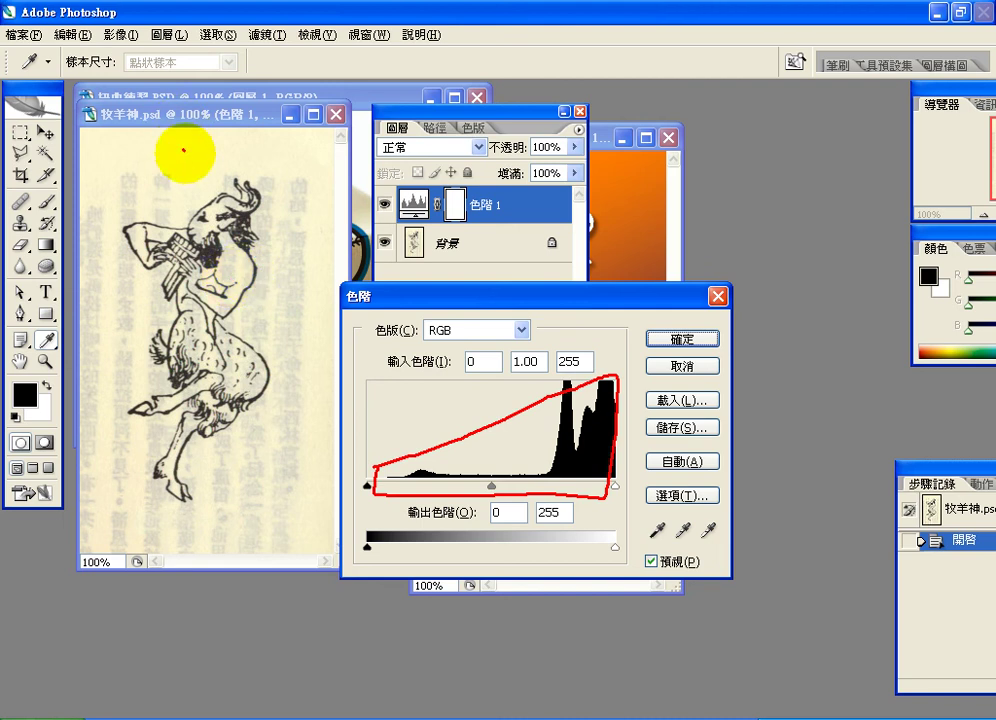
drag(183, 147, 203, 152)
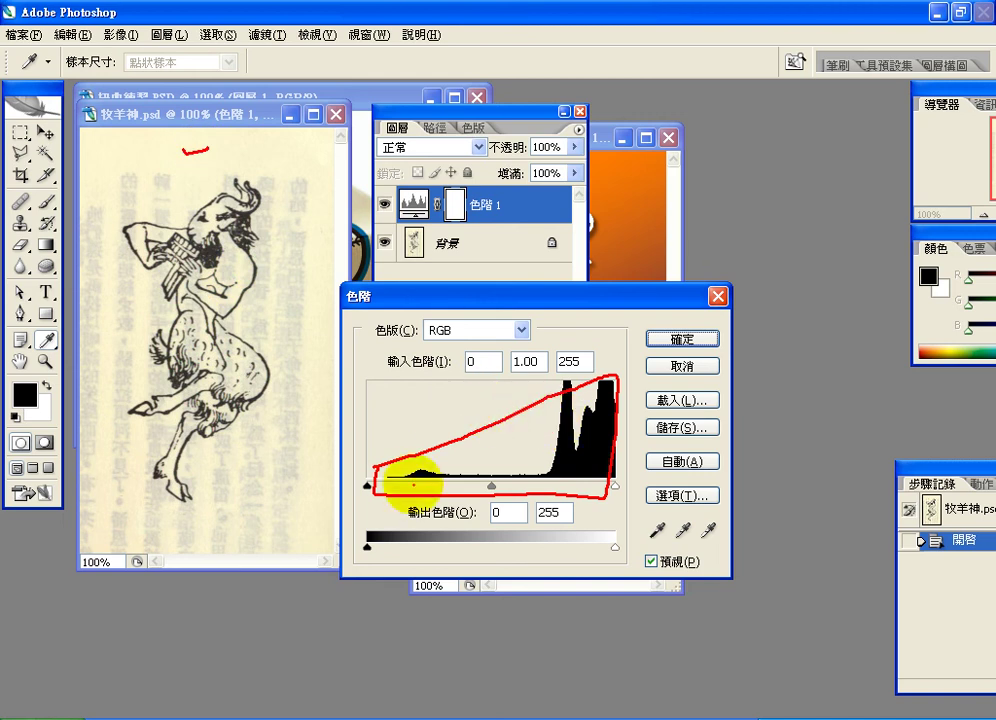
mouse_move(387, 470)
mouse_down()
mouse_move(375, 490)
mouse_move(386, 489)
mouse_up()
key(Escape)
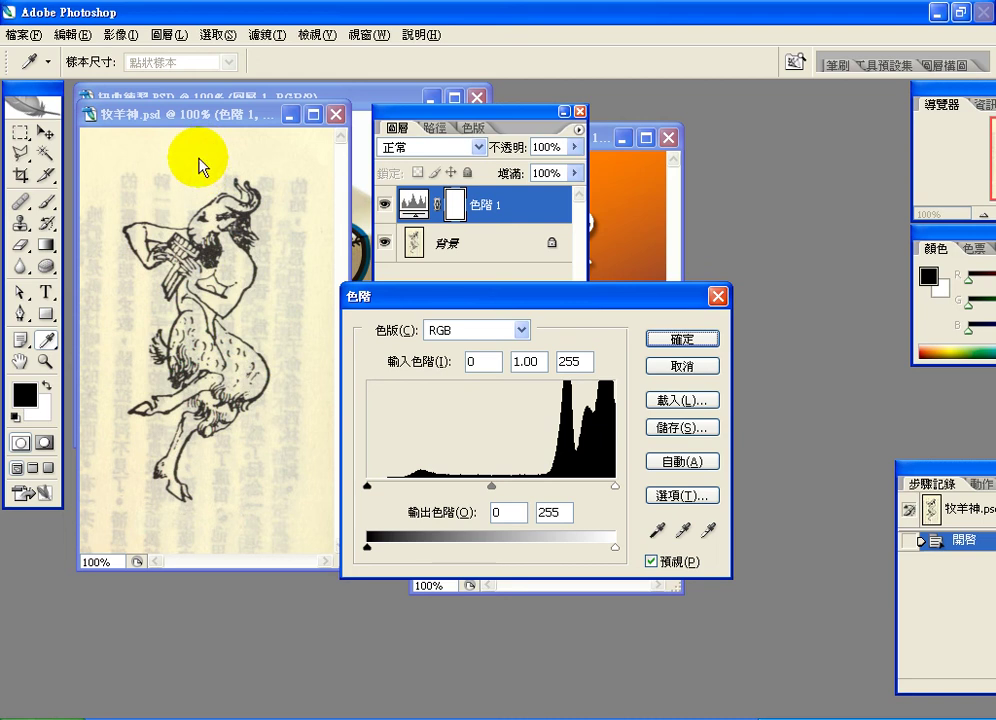
Step: Set the white input level of the RGB channel to 196 to clear the yellowed paper
drag(612, 486, 557, 487)
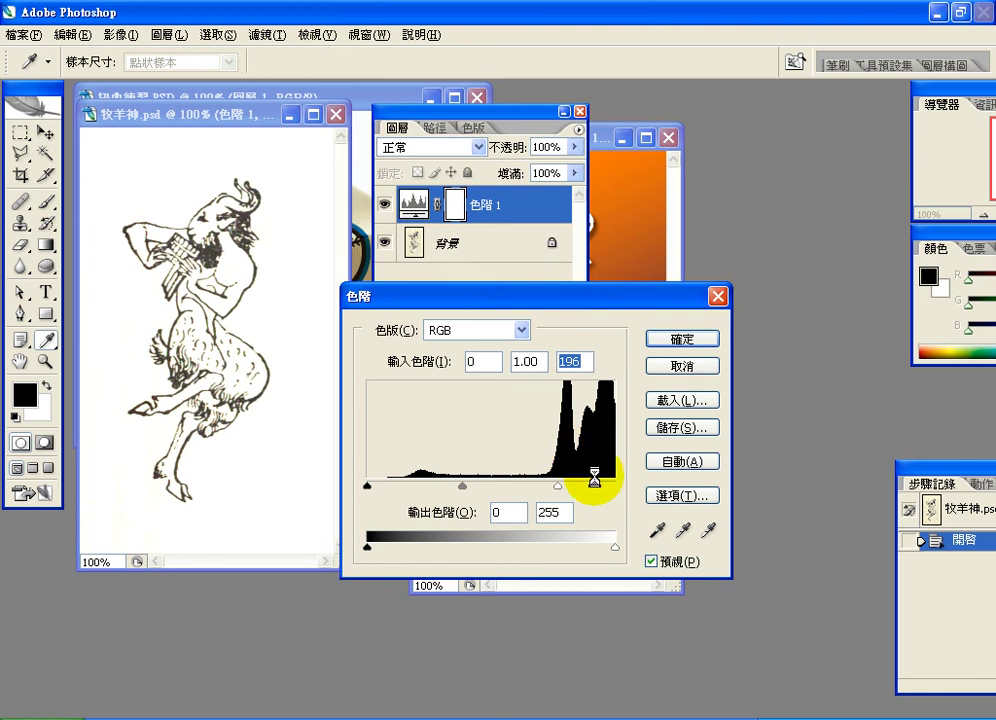
mouse_move(609, 483)
mouse_down()
mouse_move(605, 471)
mouse_move(610, 485)
mouse_up()
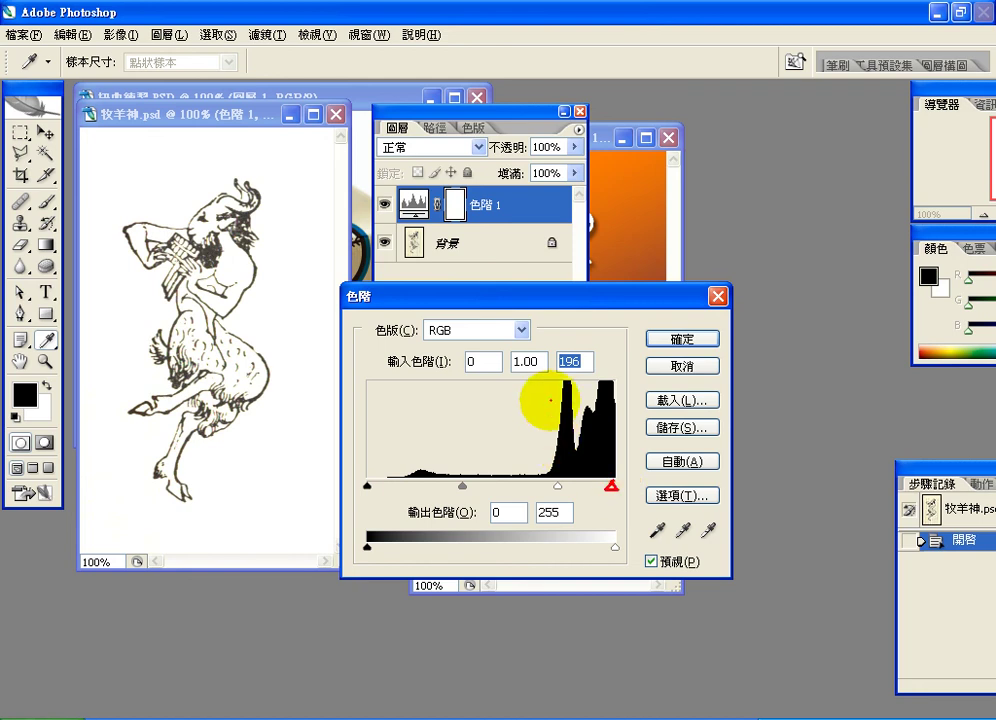
drag(552, 378, 553, 530)
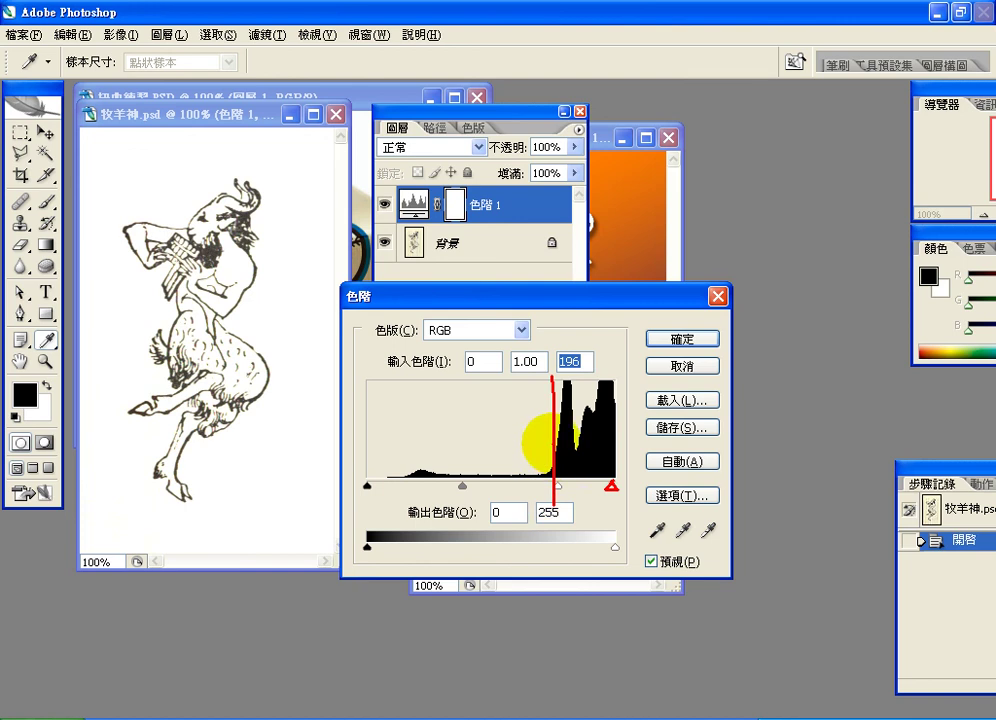
drag(553, 443, 615, 443)
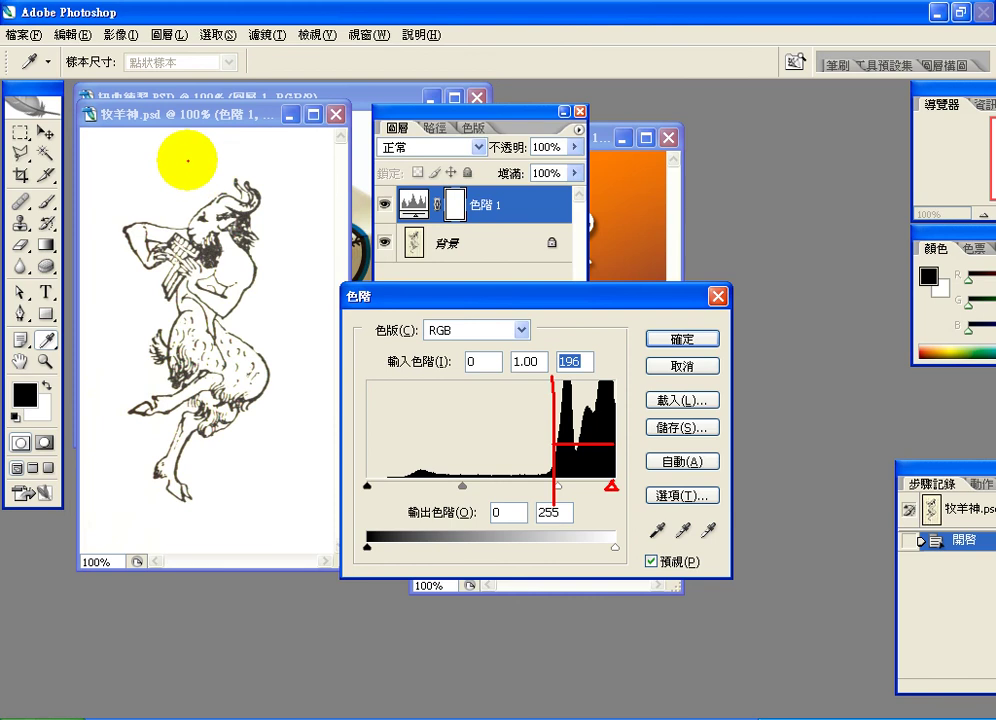
drag(188, 158, 211, 153)
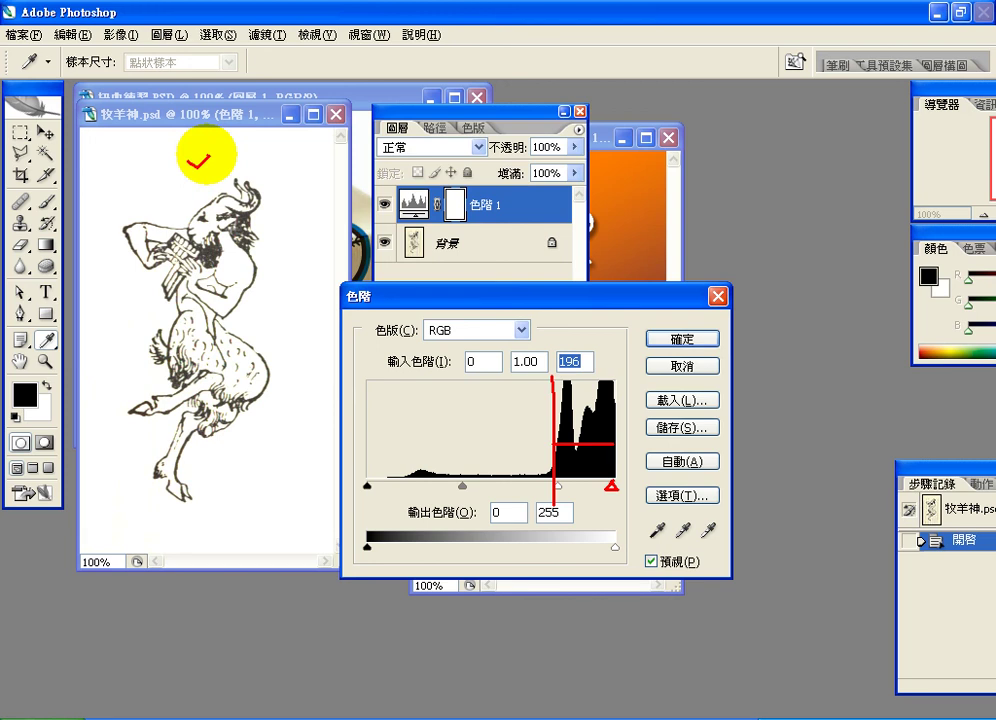
click(203, 160)
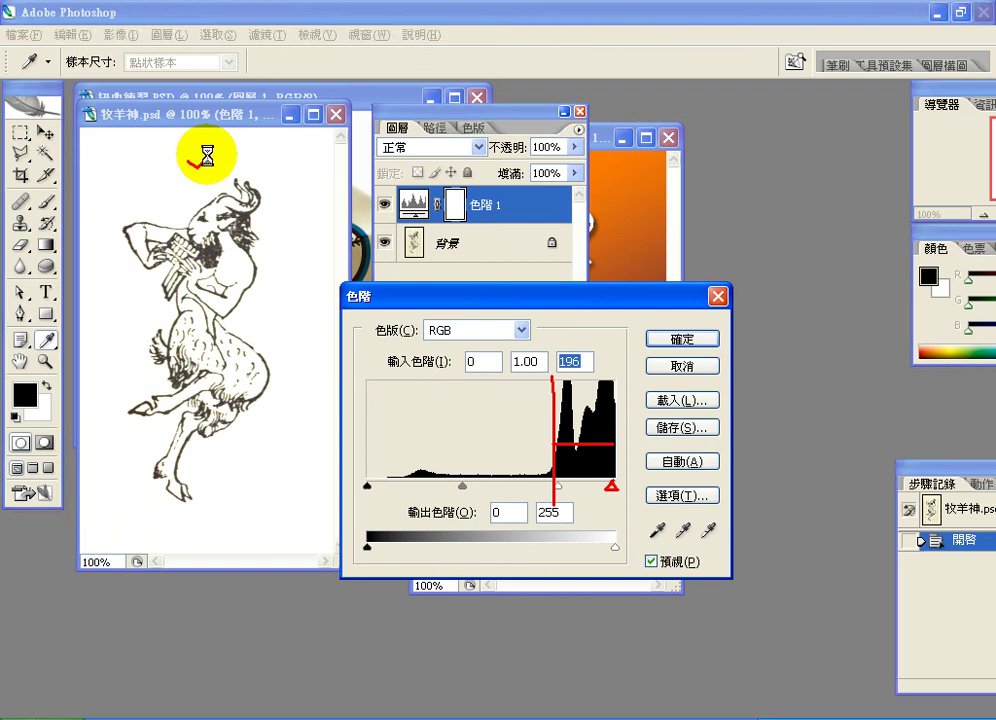
Step: Set the black input level of the green channel to 60
key(ctrl+2)
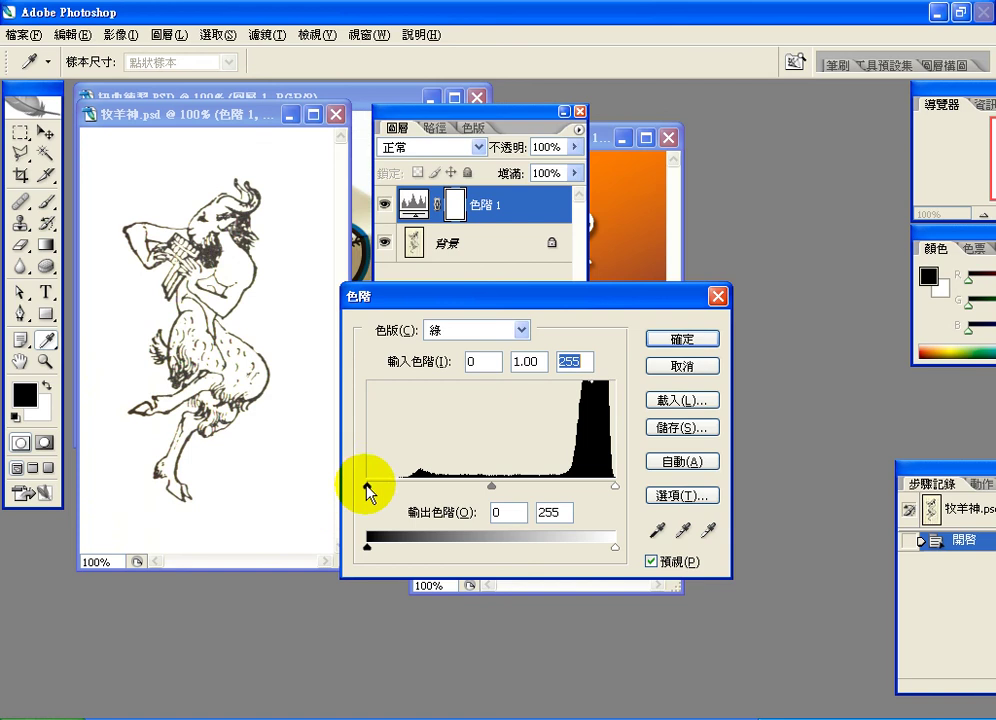
drag(367, 488, 427, 493)
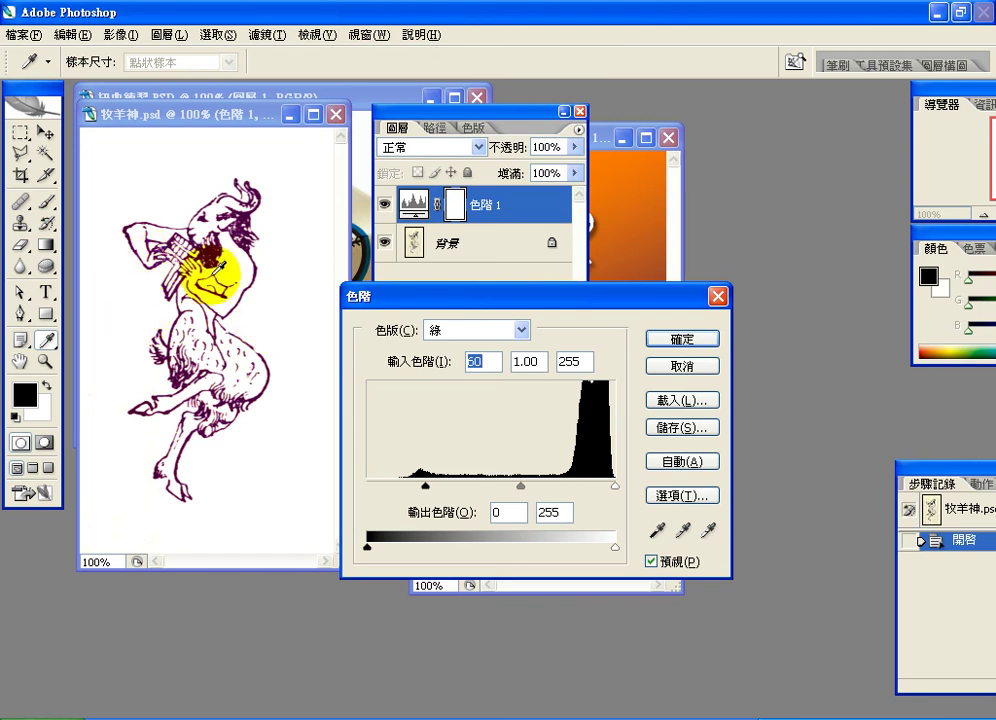
Step: Set the black input level of the RGB channel to 118 and apply the Levels adjustment
click(522, 331)
click(520, 348)
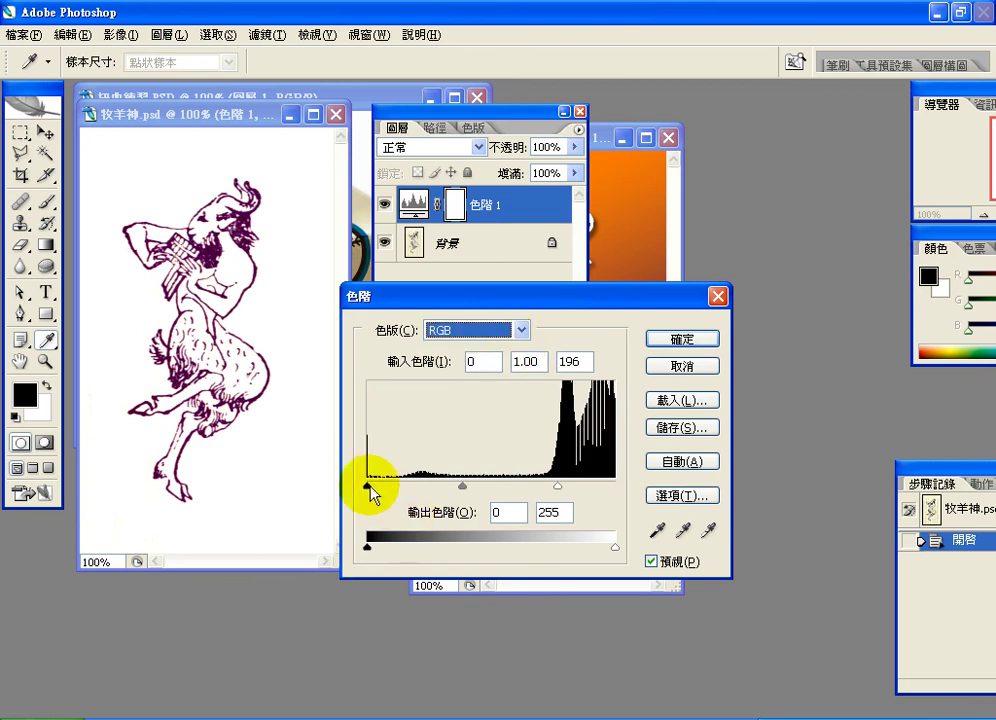
drag(369, 486, 482, 488)
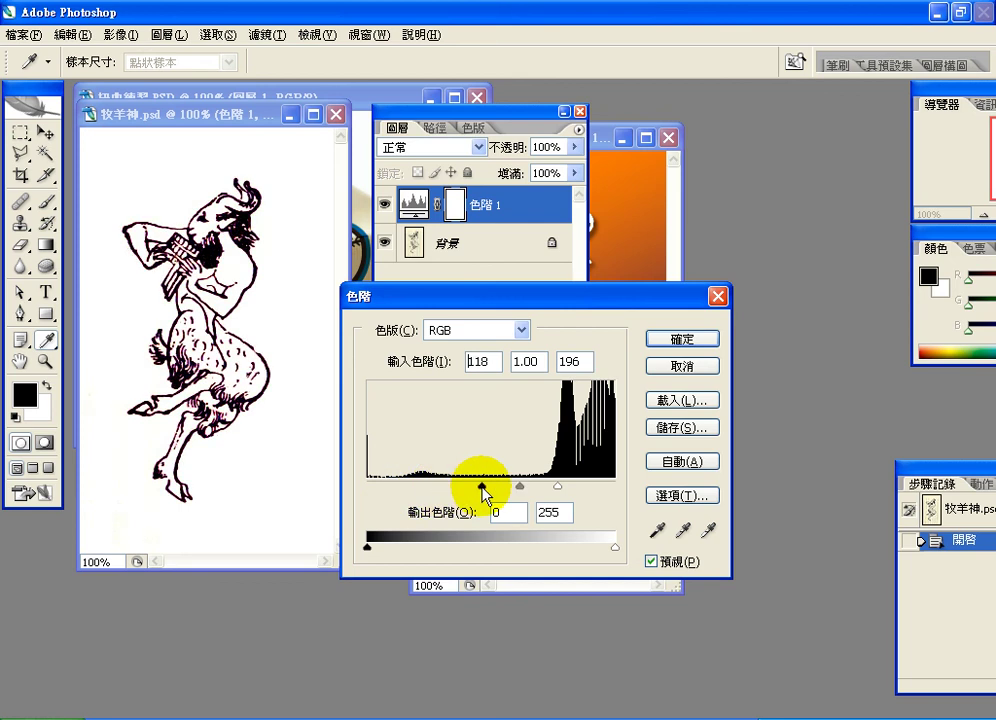
click(650, 345)
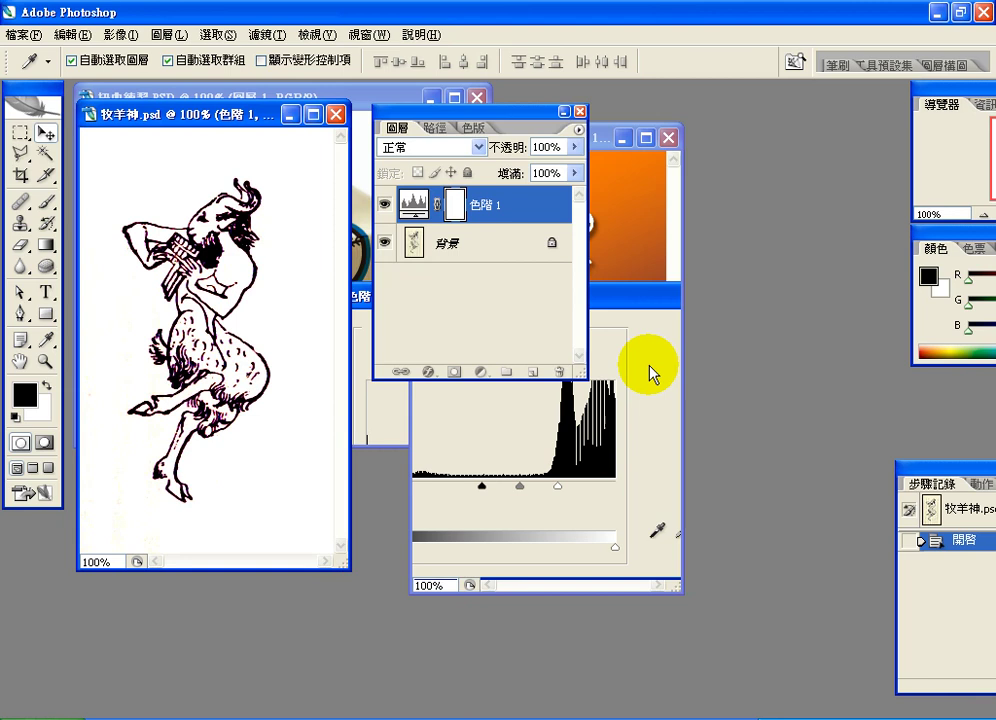
Step: Delete the Levels adjustment layer from 牧羊神.psd
key(Delete)
click(481, 371)
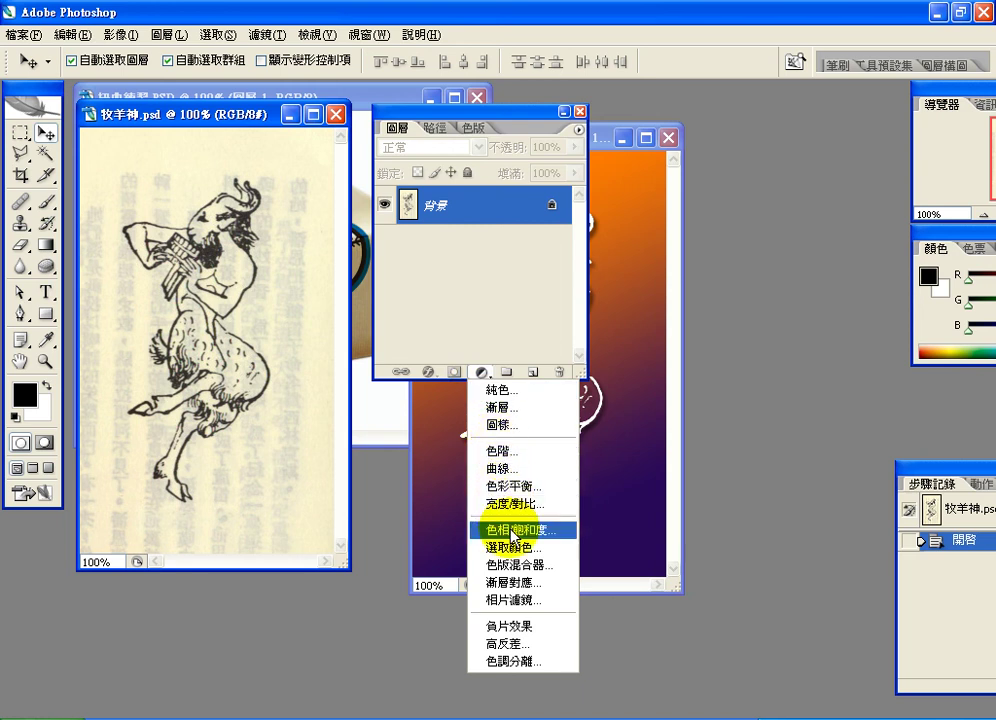
click(481, 371)
Step: Desaturate the yellowed background image of 牧羊神.psd
click(125, 37)
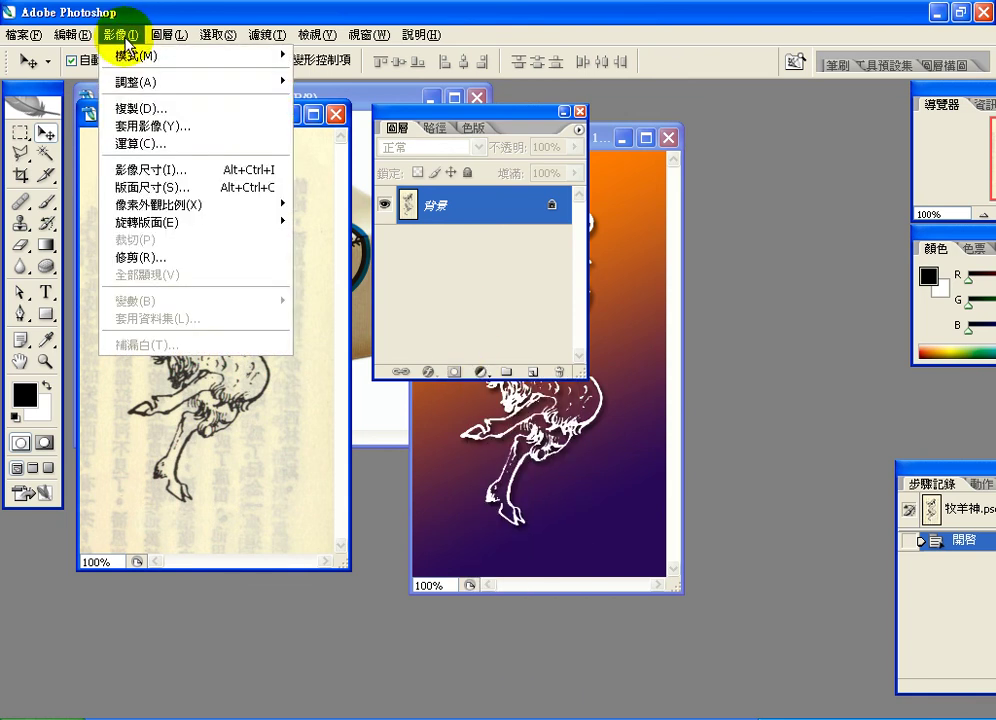
mouse_move(207, 90)
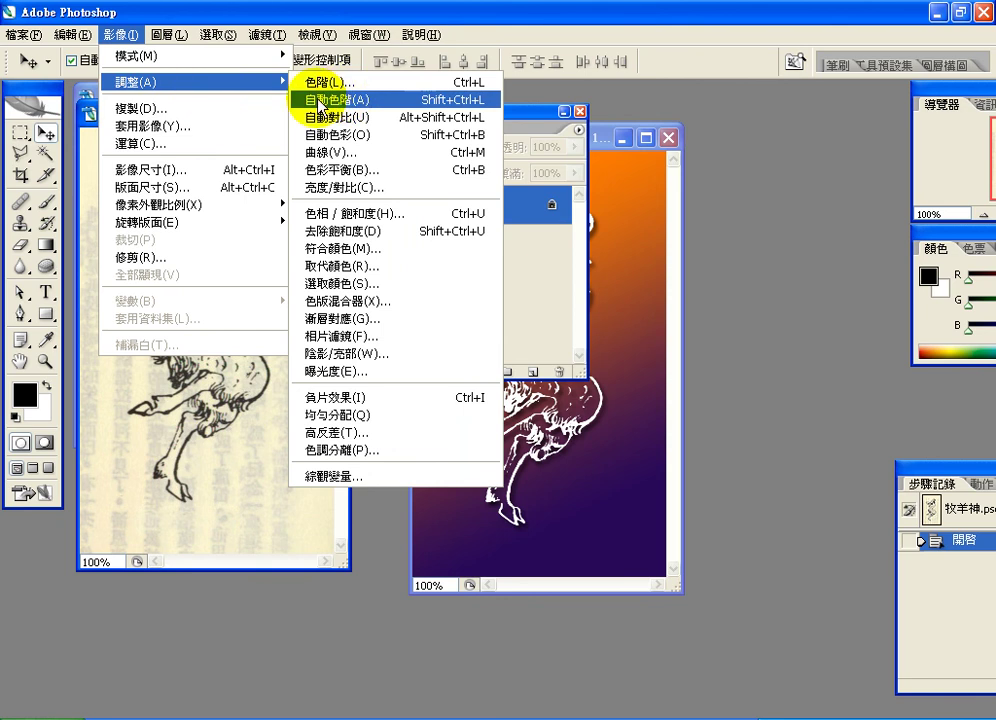
mouse_move(283, 56)
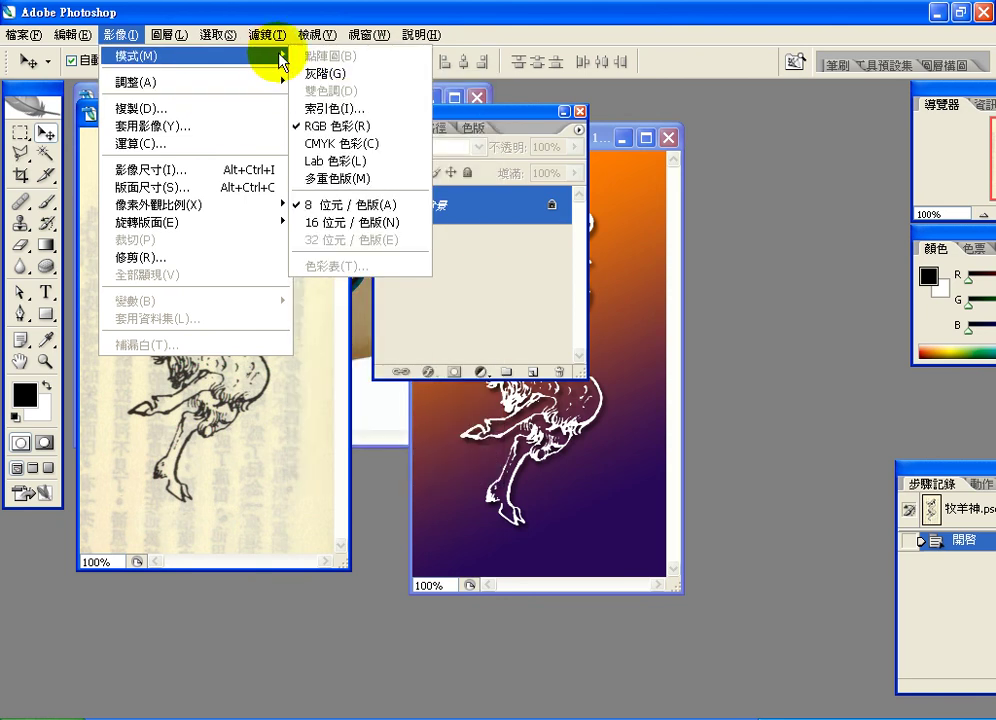
mouse_move(262, 84)
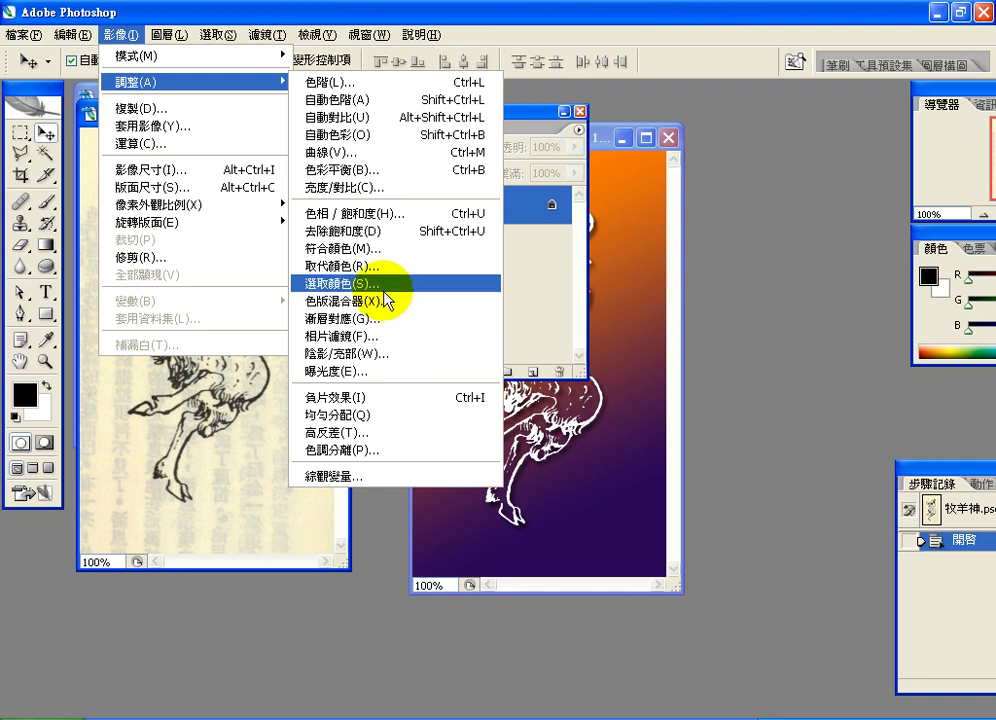
click(383, 231)
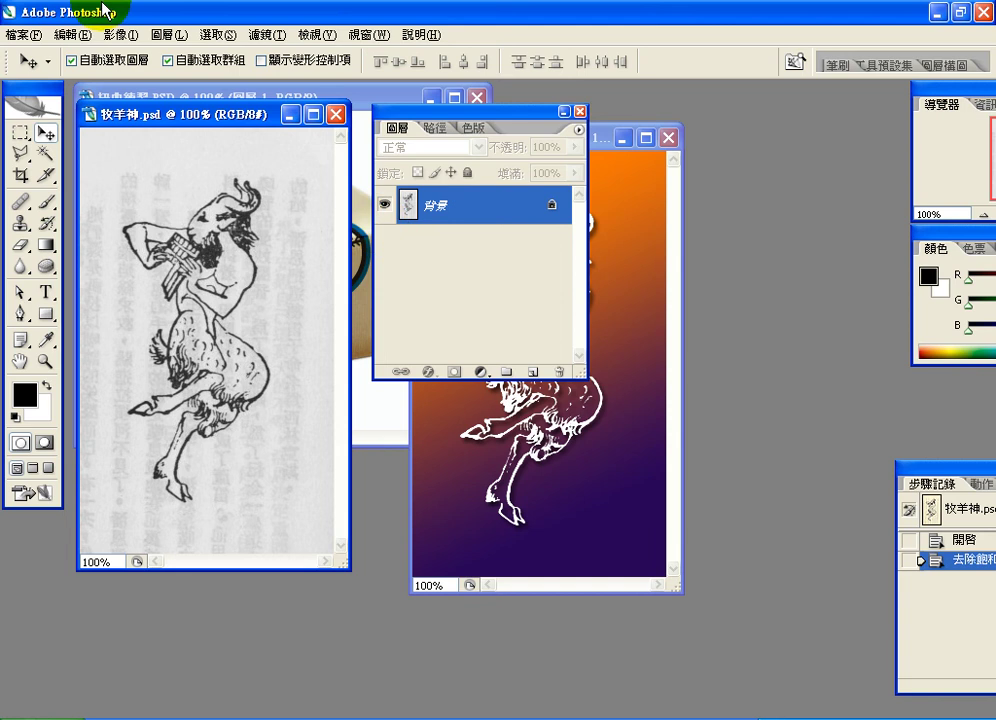
Step: Undo the desaturation of the scanned drawing
click(131, 38)
mouse_move(78, 36)
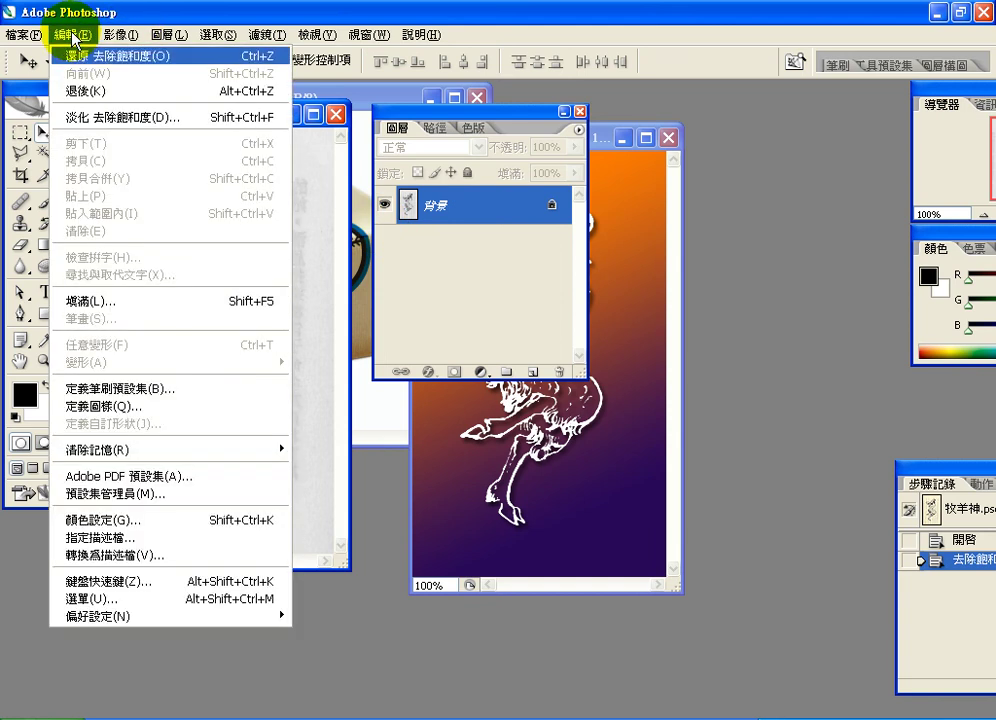
click(120, 56)
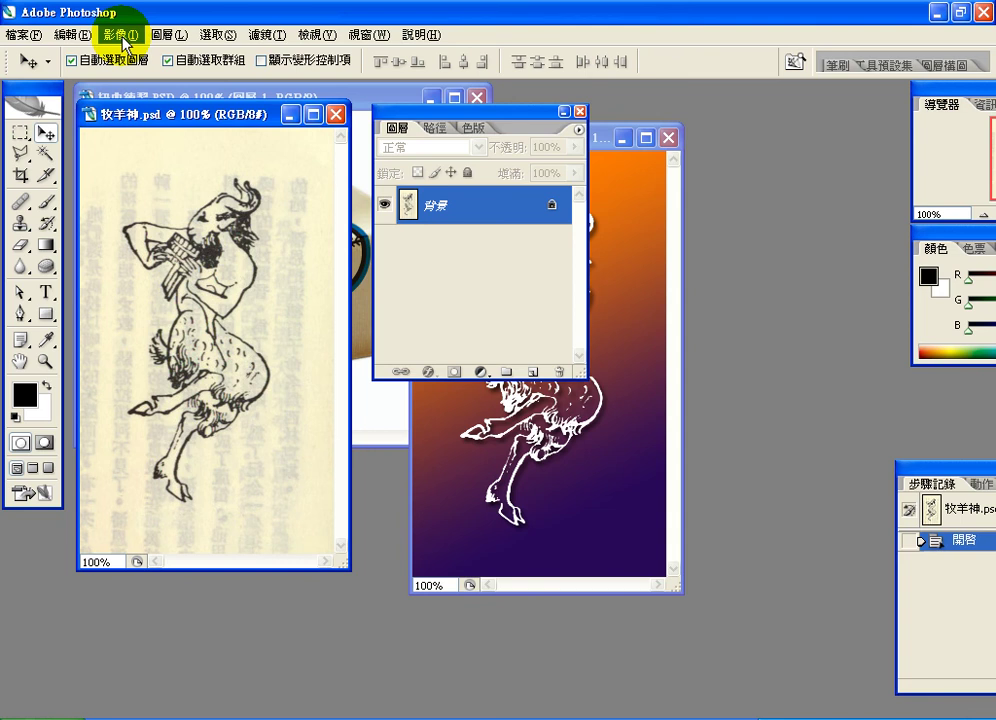
Step: Remove all color from the 牧羊神.psd background layer again with the Desaturate adjustment
click(123, 38)
mouse_move(153, 87)
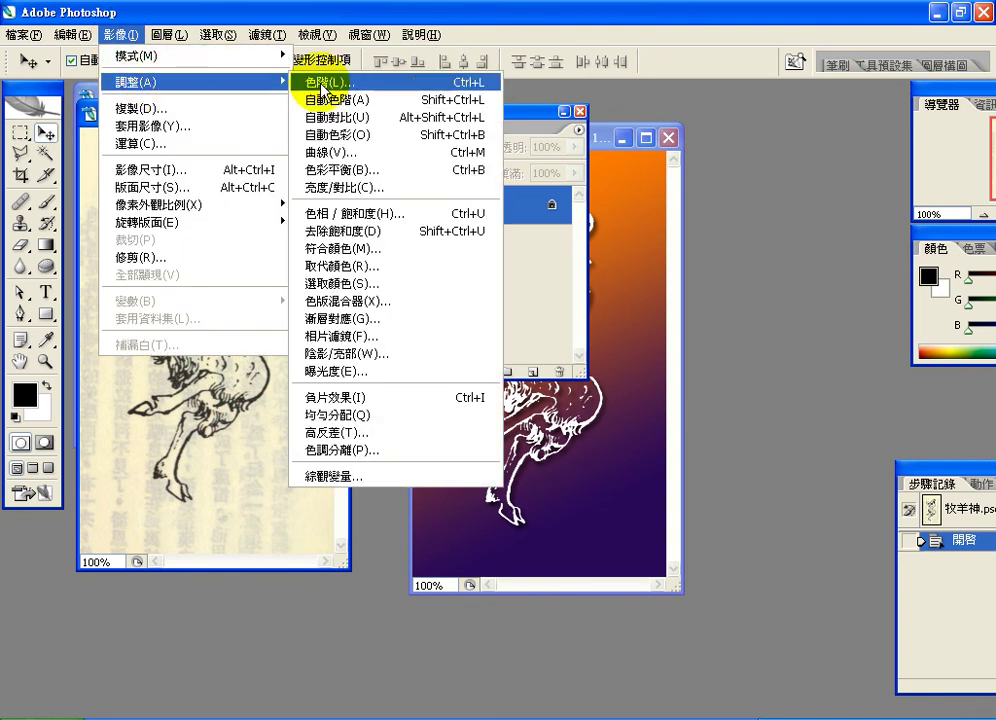
click(398, 240)
click(118, 34)
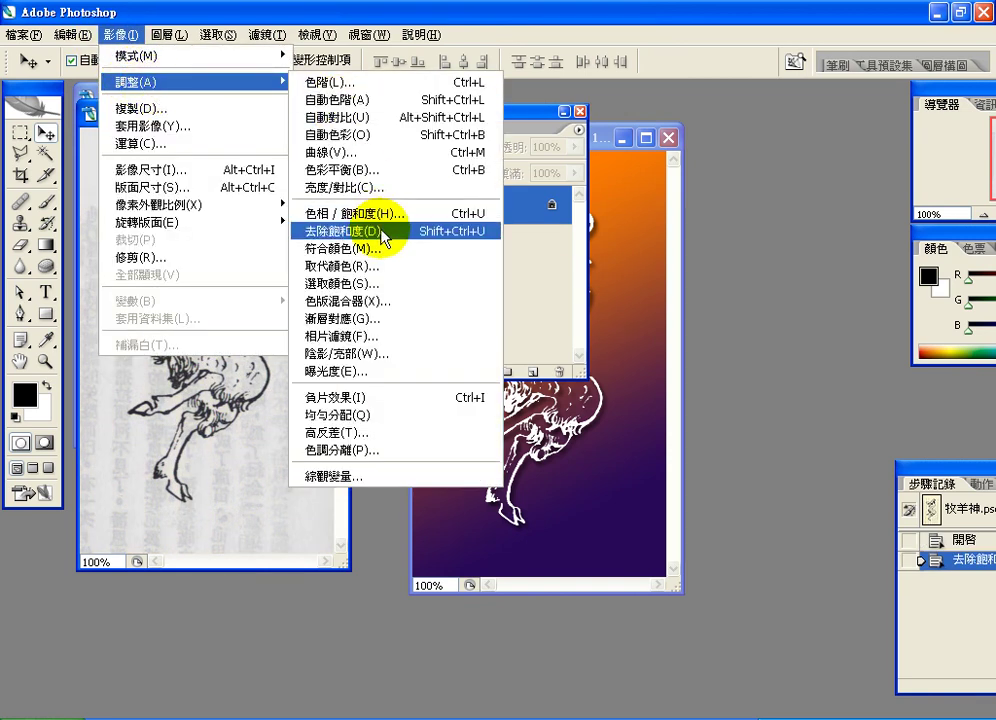
click(533, 116)
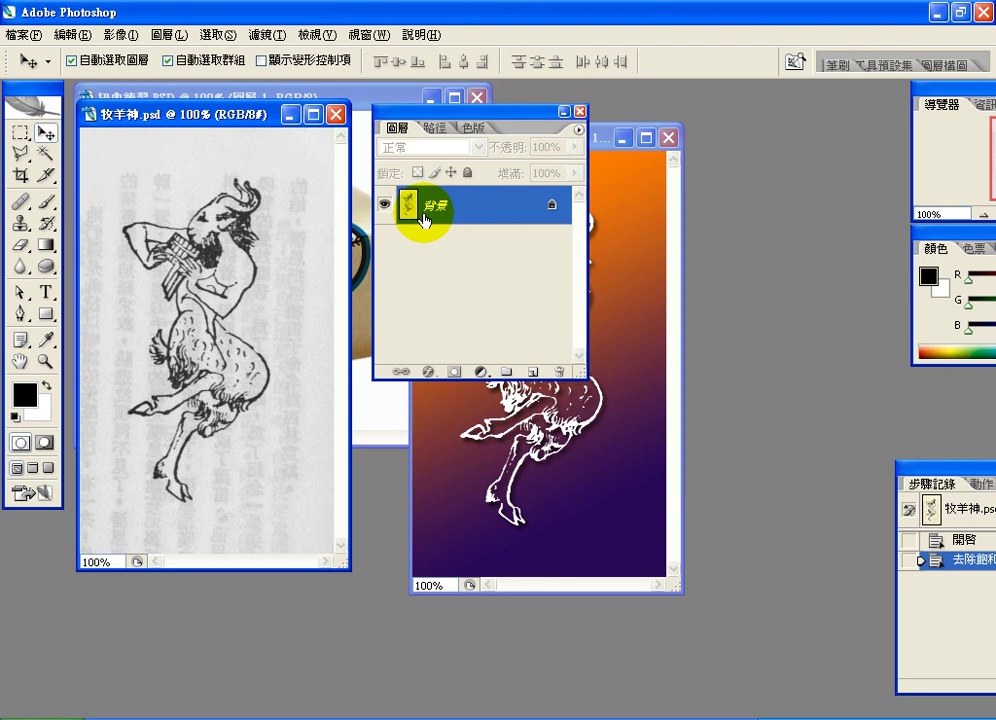
Step: Add a Levels adjustment layer above the background with the RGB black input at 58 and white input at 197
click(482, 372)
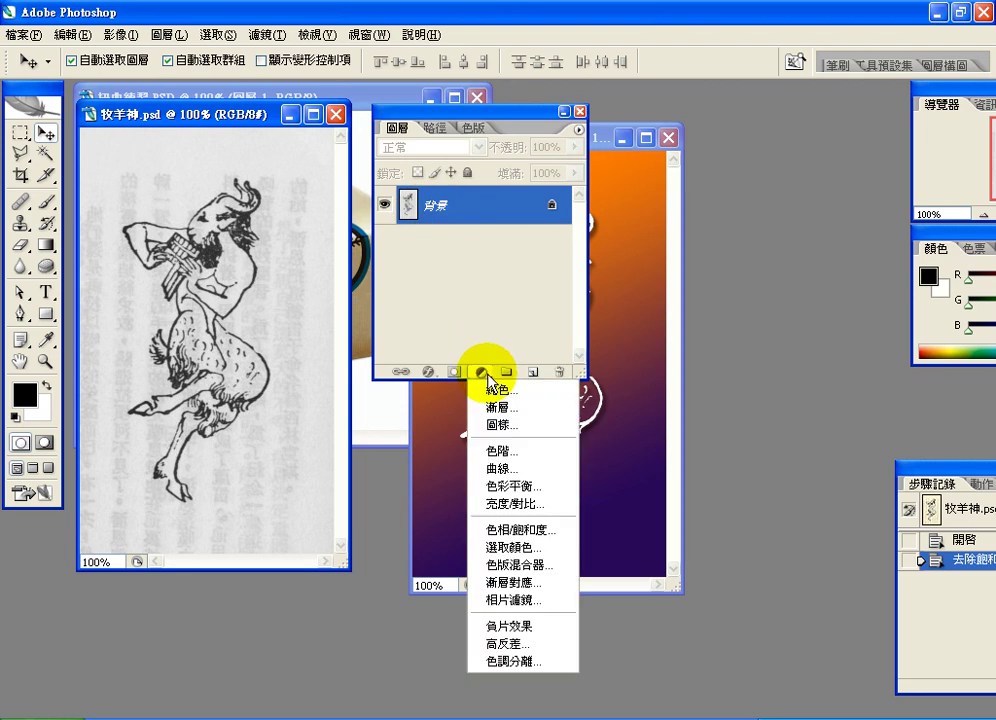
click(512, 451)
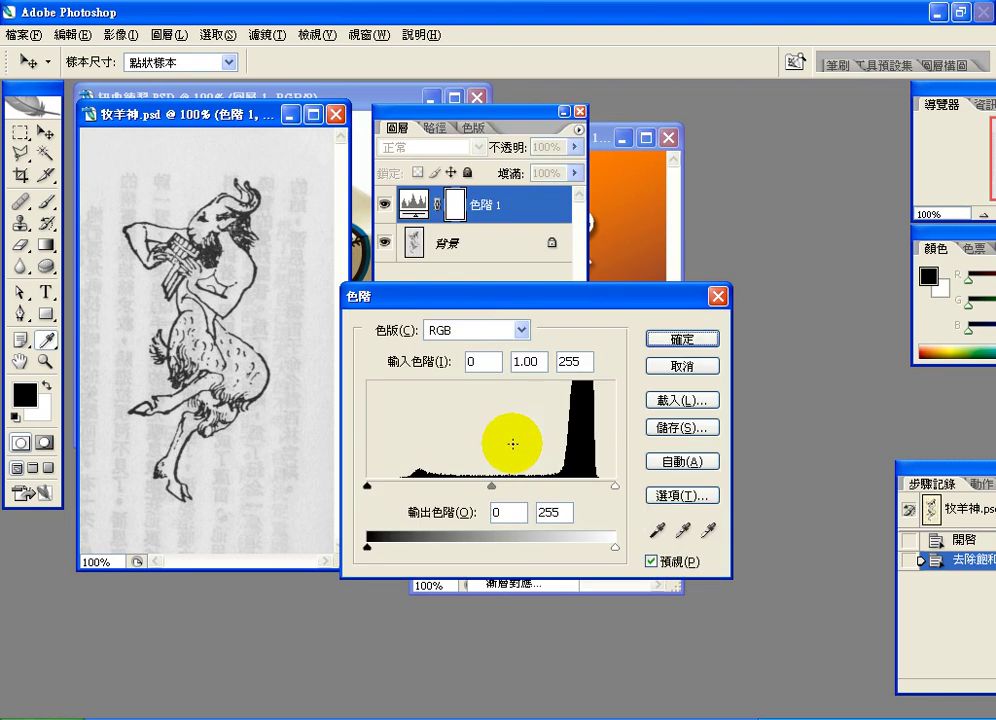
drag(615, 487, 558, 487)
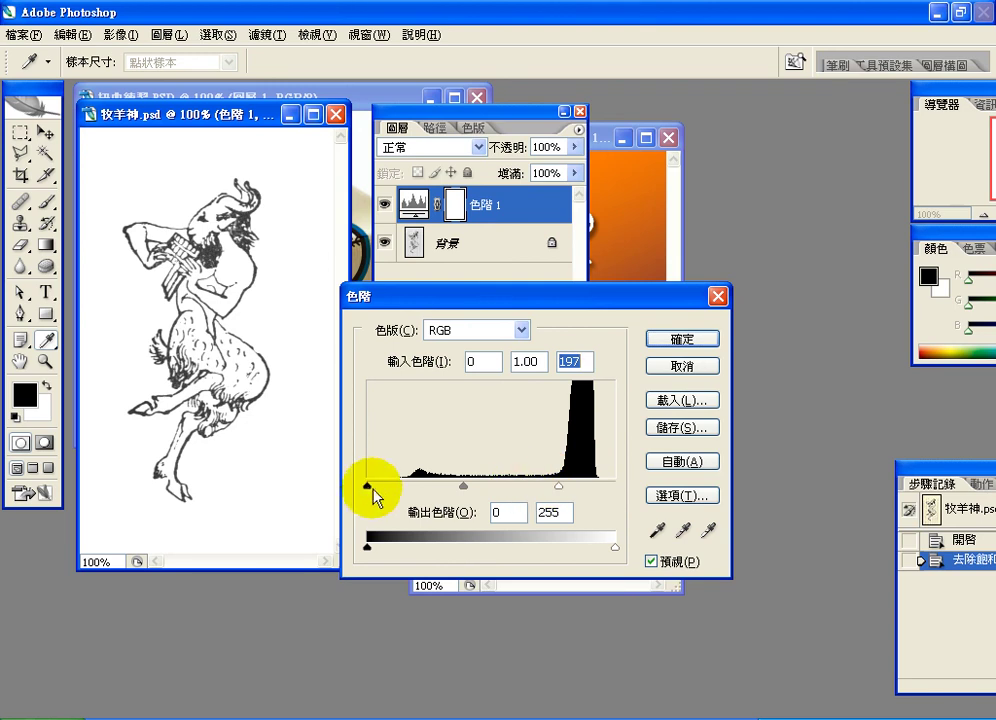
drag(368, 489, 420, 490)
drag(424, 484, 421, 484)
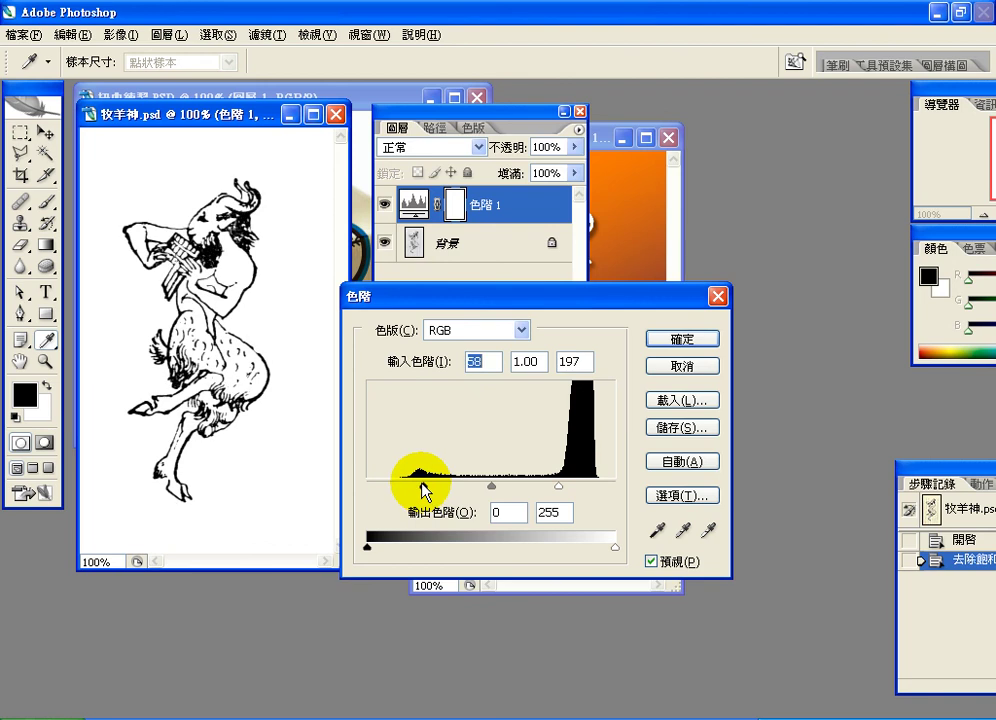
click(661, 343)
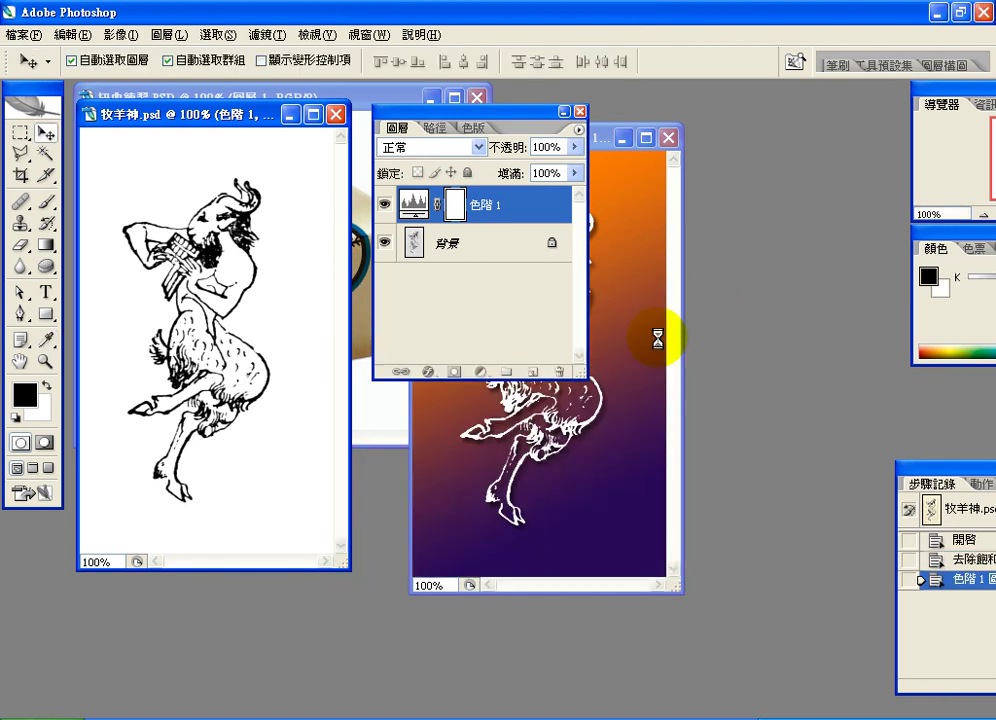
Step: Hide and reshow the 色階 1 layer to compare the drawing with and without it, and open its Levels settings
click(382, 207)
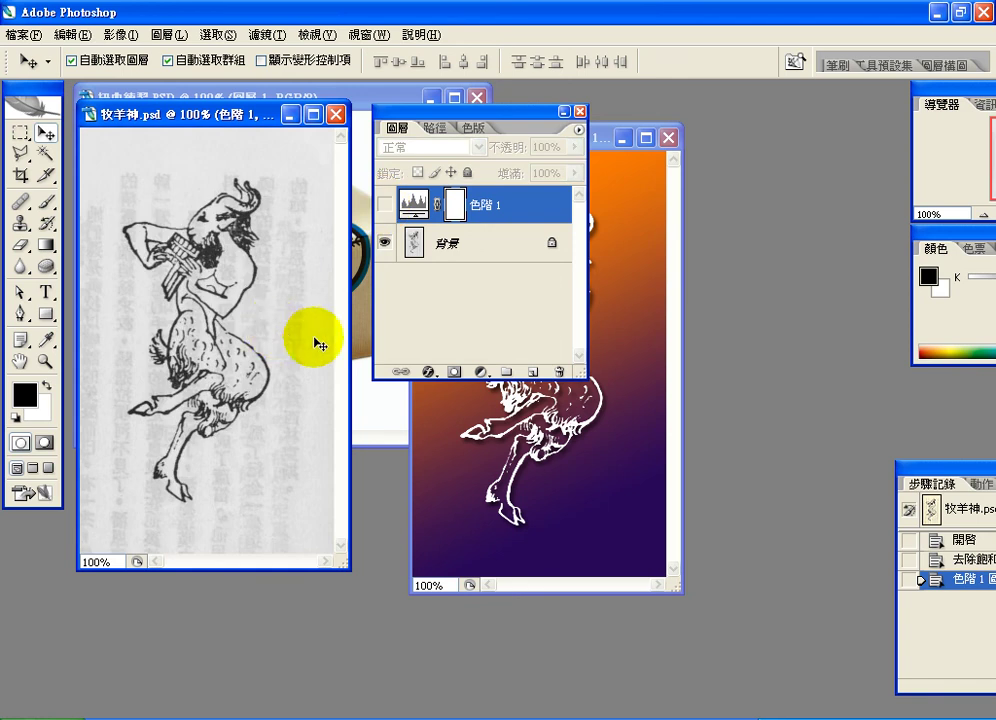
click(384, 206)
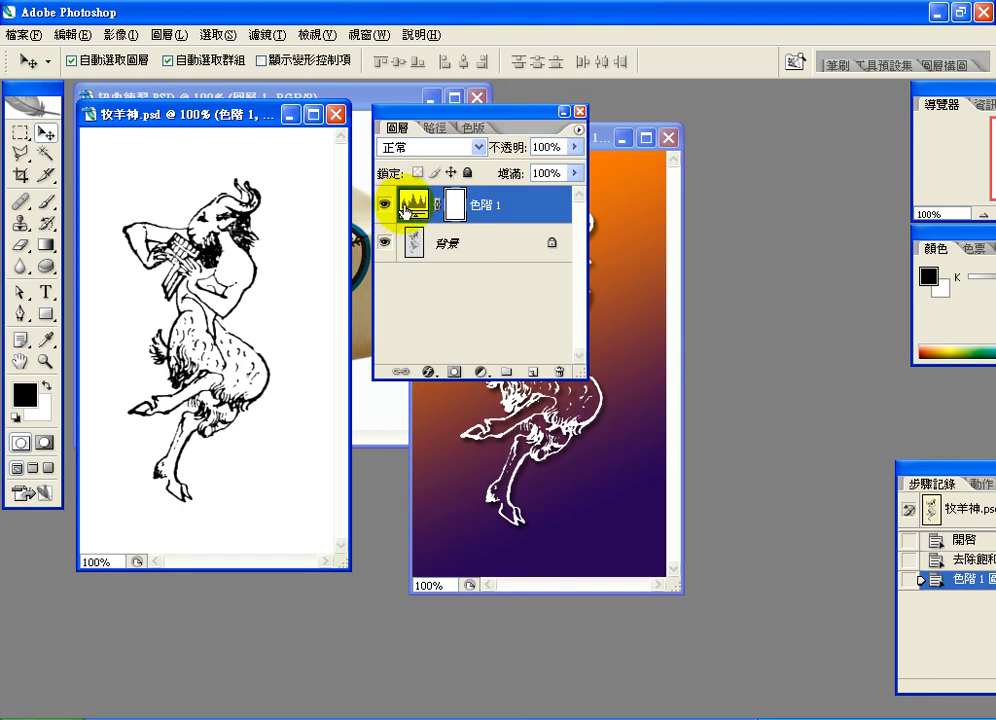
double_click(413, 206)
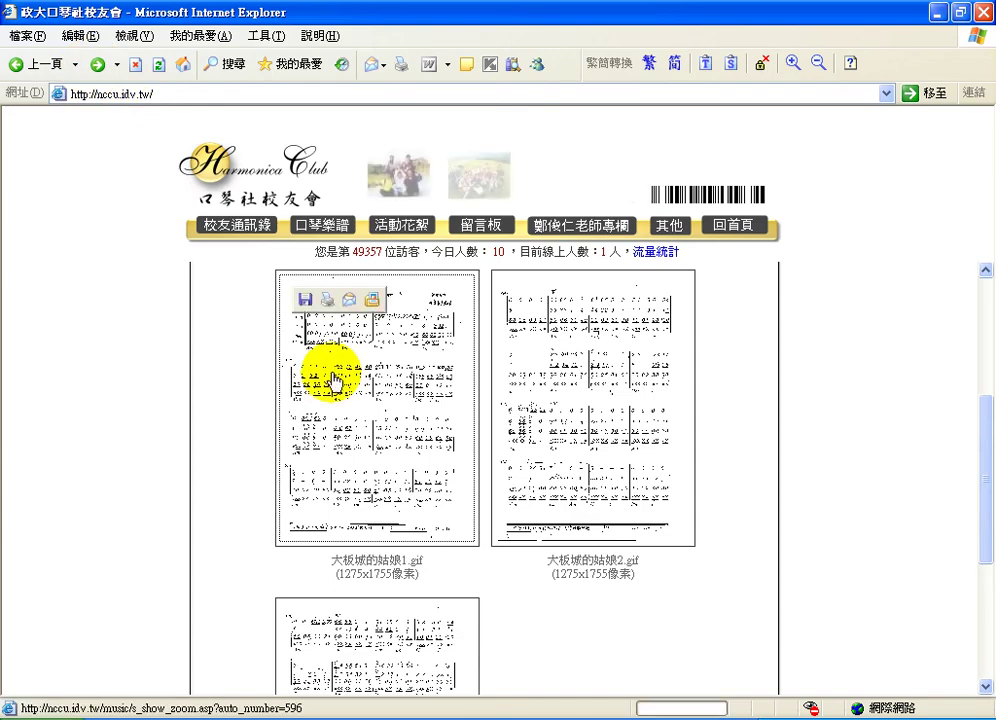
Step: Switch to Internet Explorer, open the full-size score 大板城的姑娘1.gif on the harmonica club site and examine its scan quality
click(335, 380)
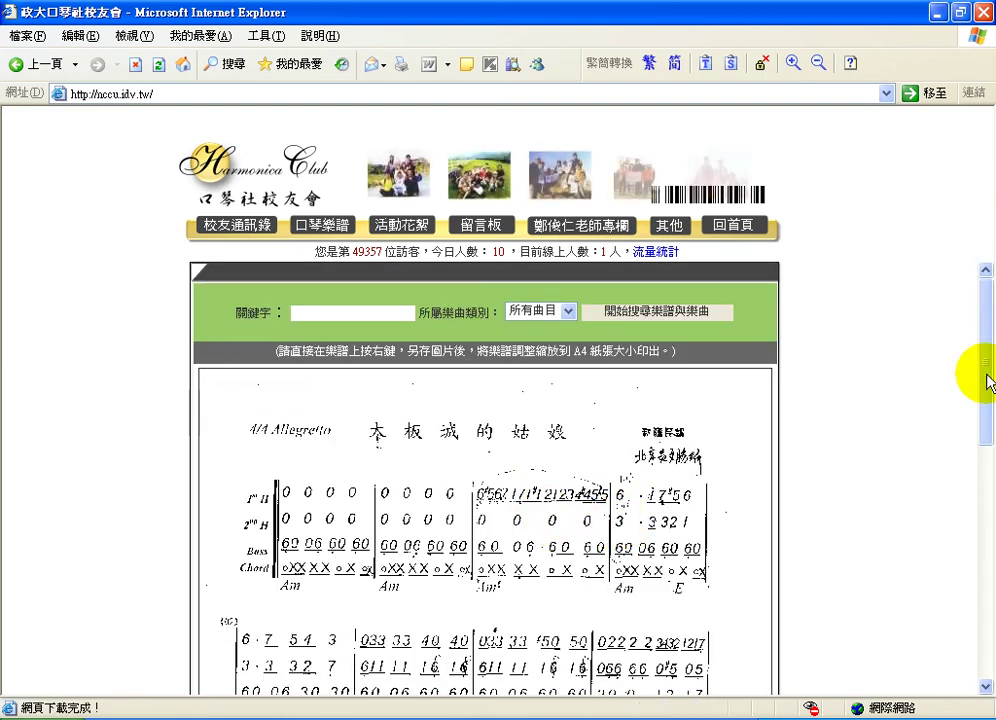
scroll(983, 360, down, 3)
scroll(988, 360, up, 2)
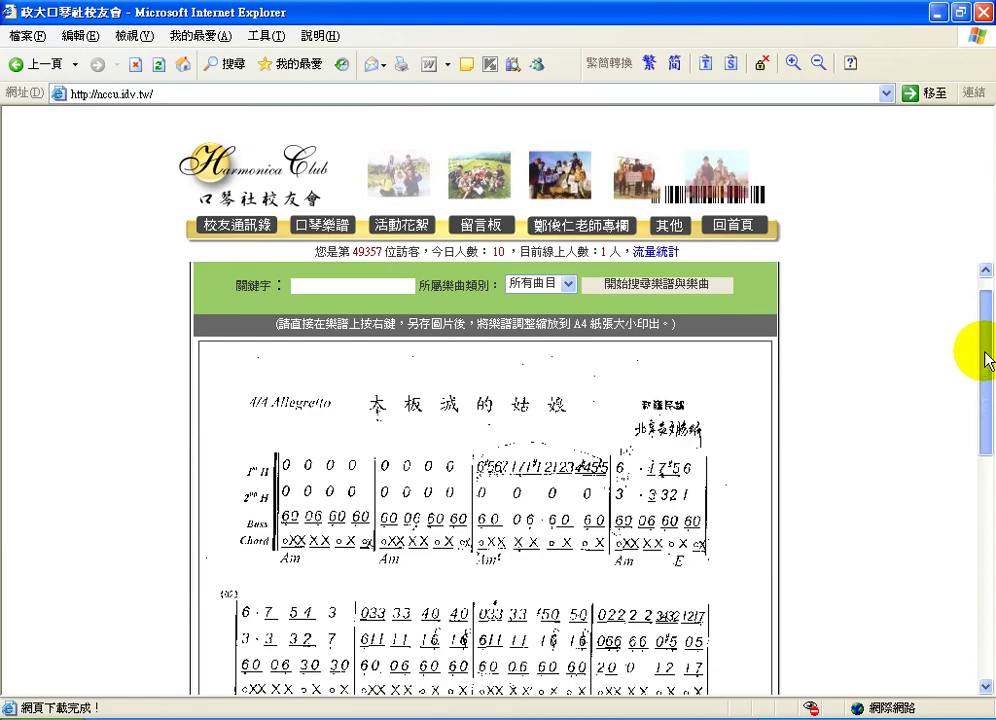
mouse_move(320, 415)
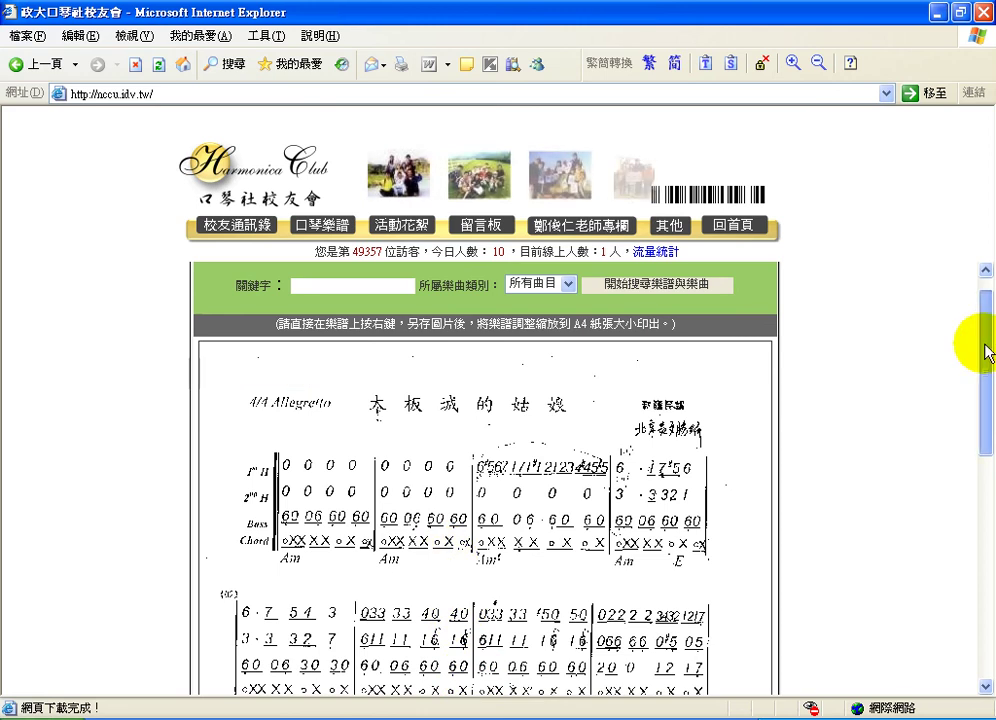
drag(987, 352, 978, 407)
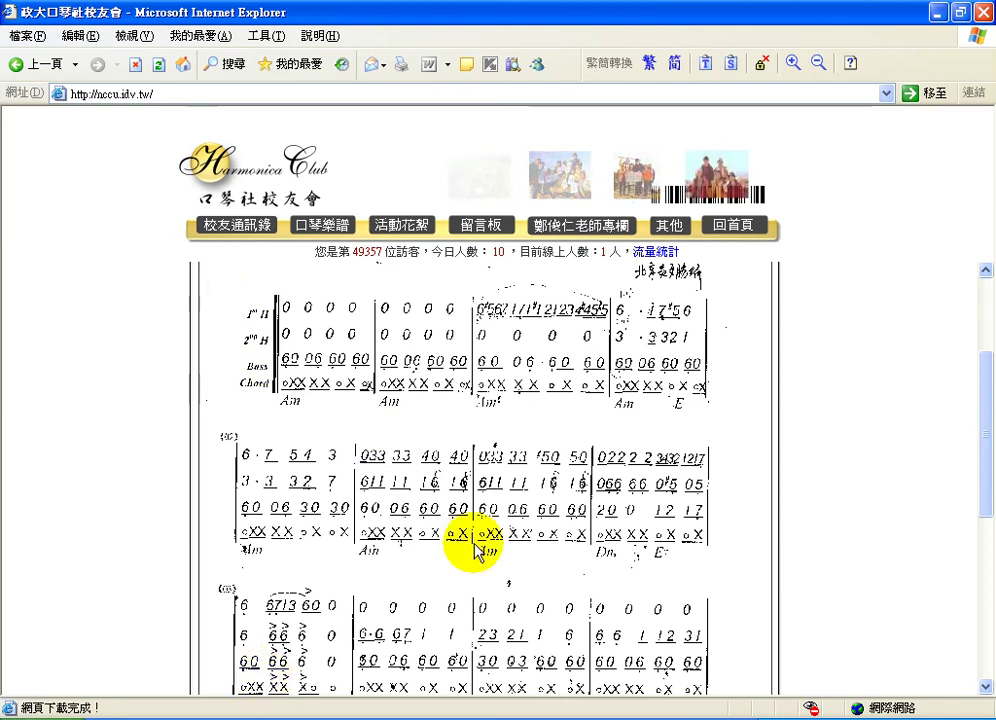
Step: Open 大板城姑娘.bmp from the Photoshop上課資料 folder in Photoshop and look over the scanned score
click(245, 719)
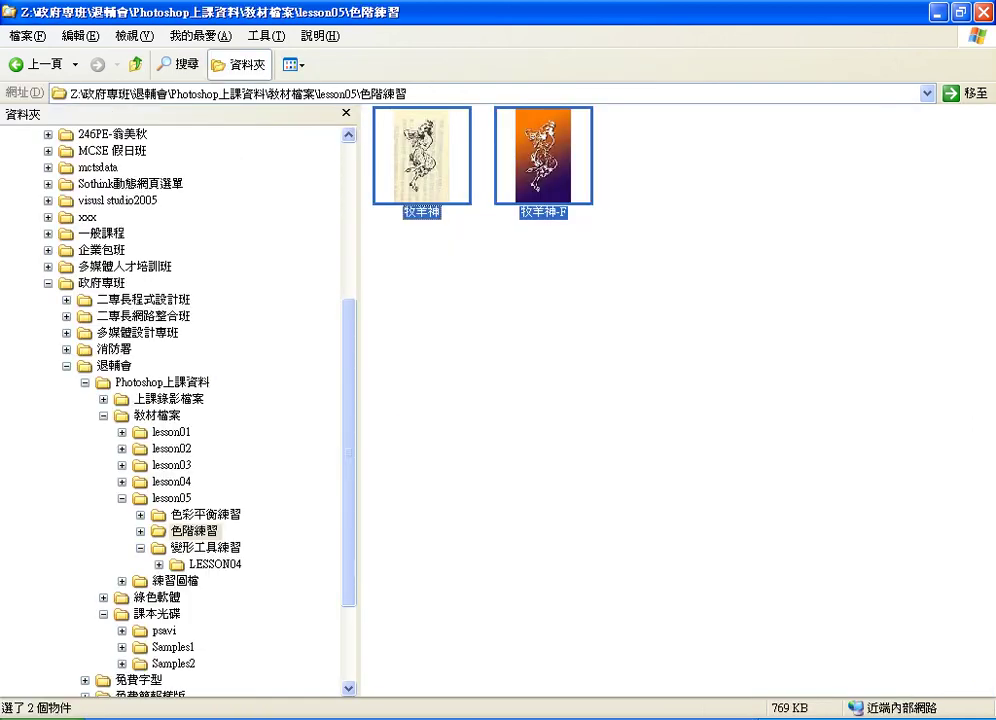
click(120, 385)
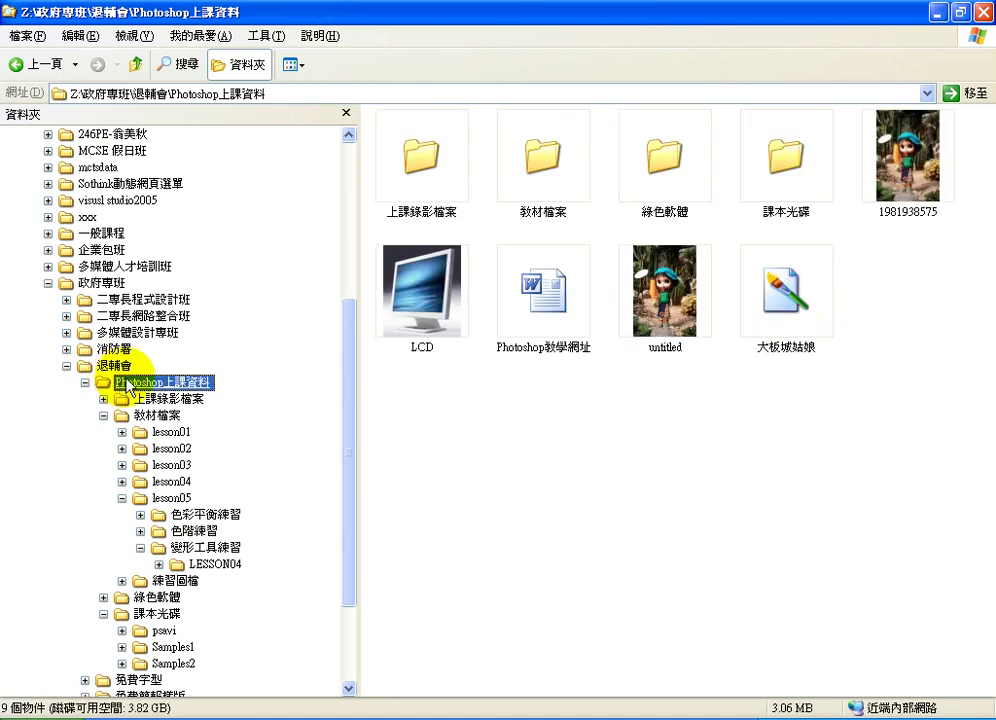
click(791, 298)
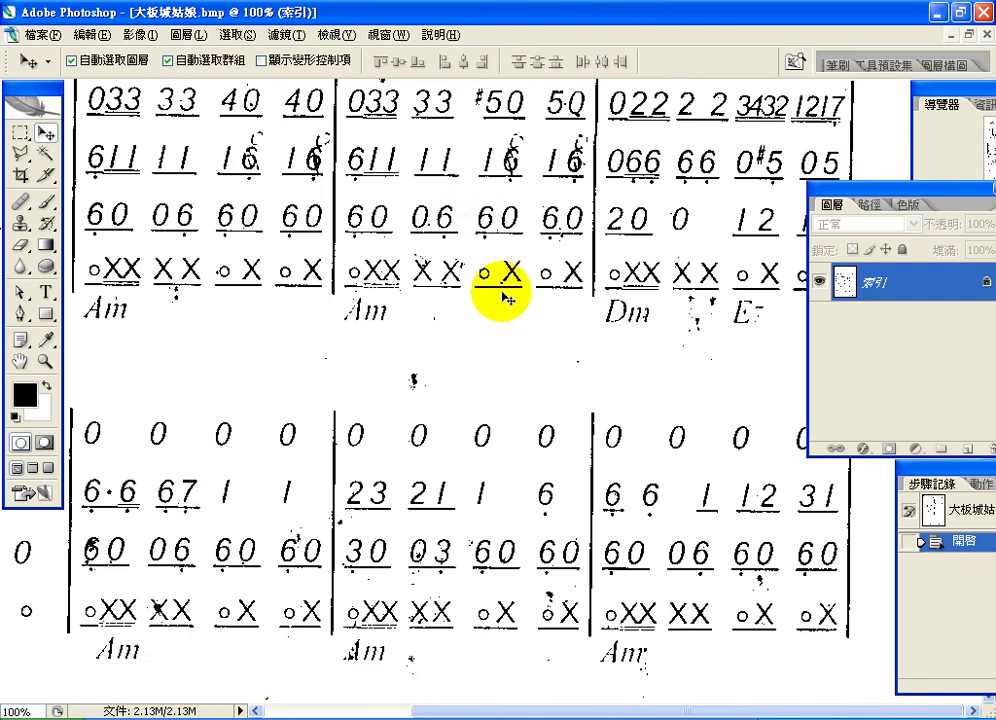
scroll(510, 297, up, 8)
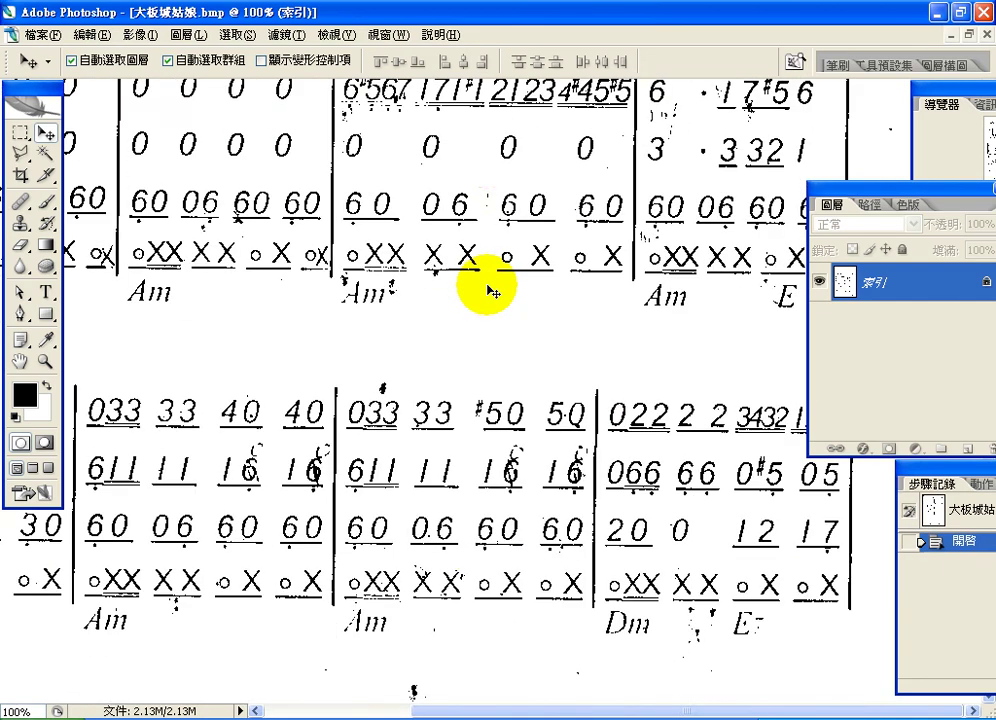
scroll(492, 291, up, 5)
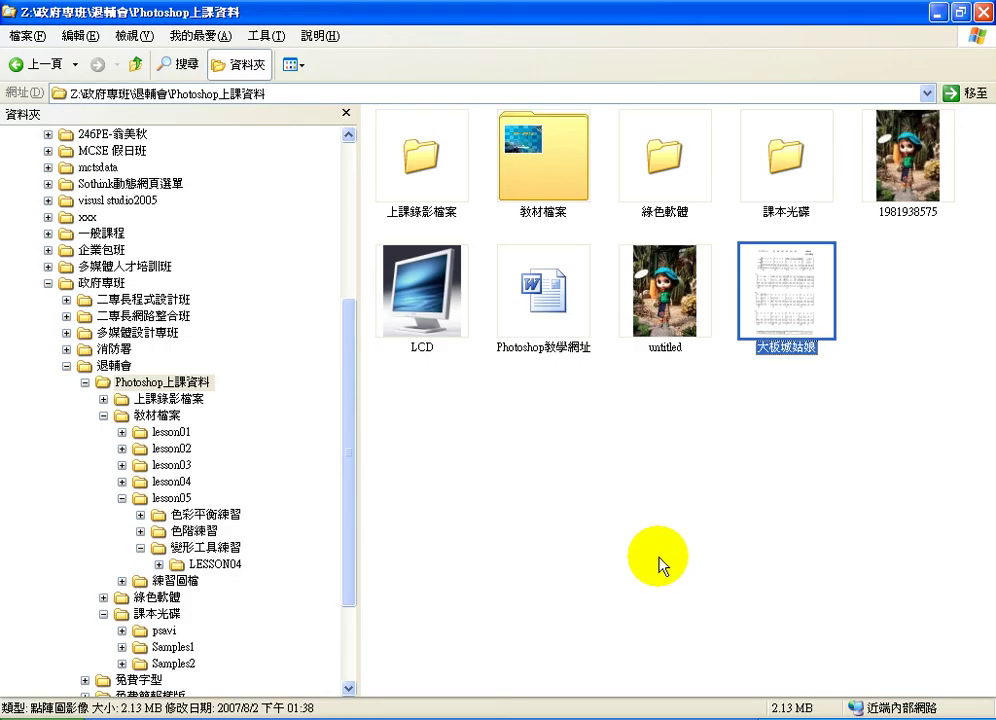
Step: Return to Windows Explorer and open the 教材檔案 folder inside Photoshop上課資料
click(438, 163)
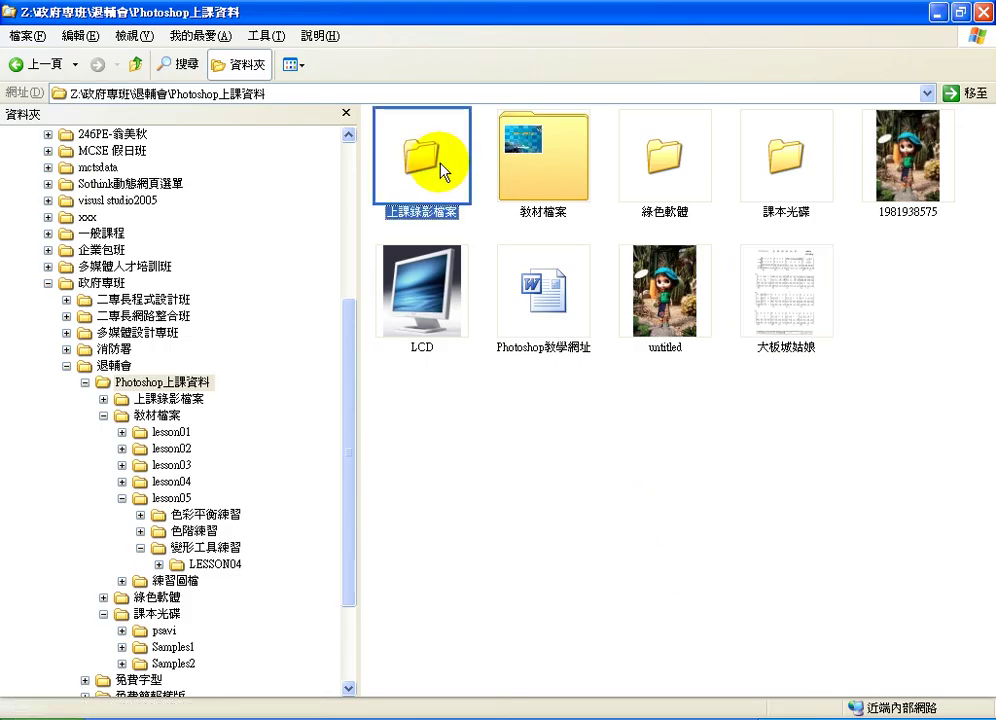
click(520, 165)
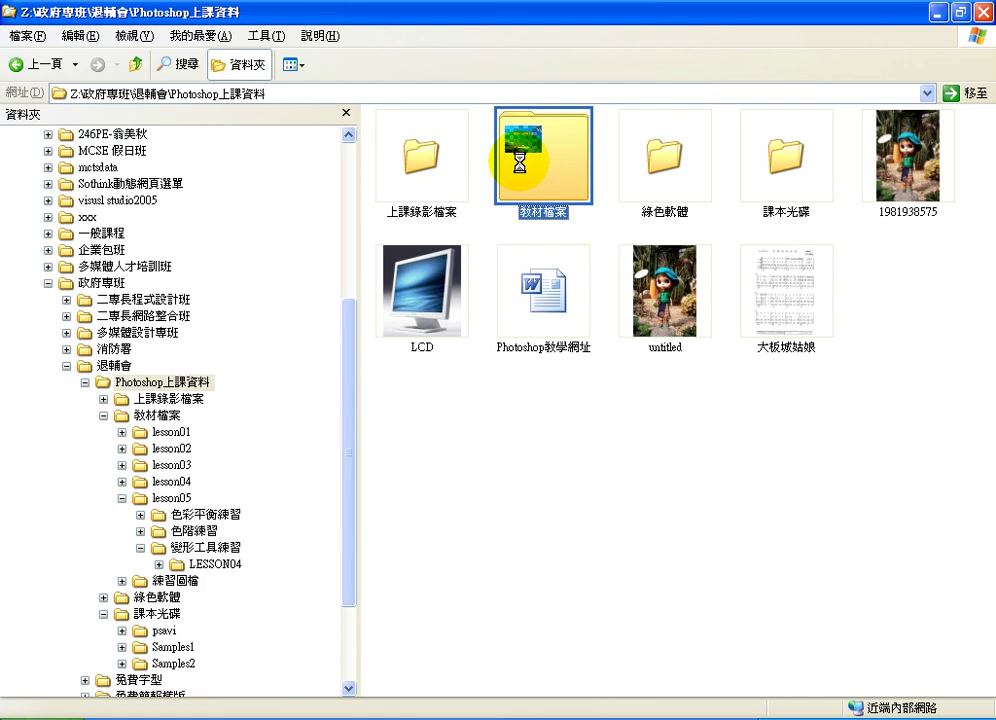